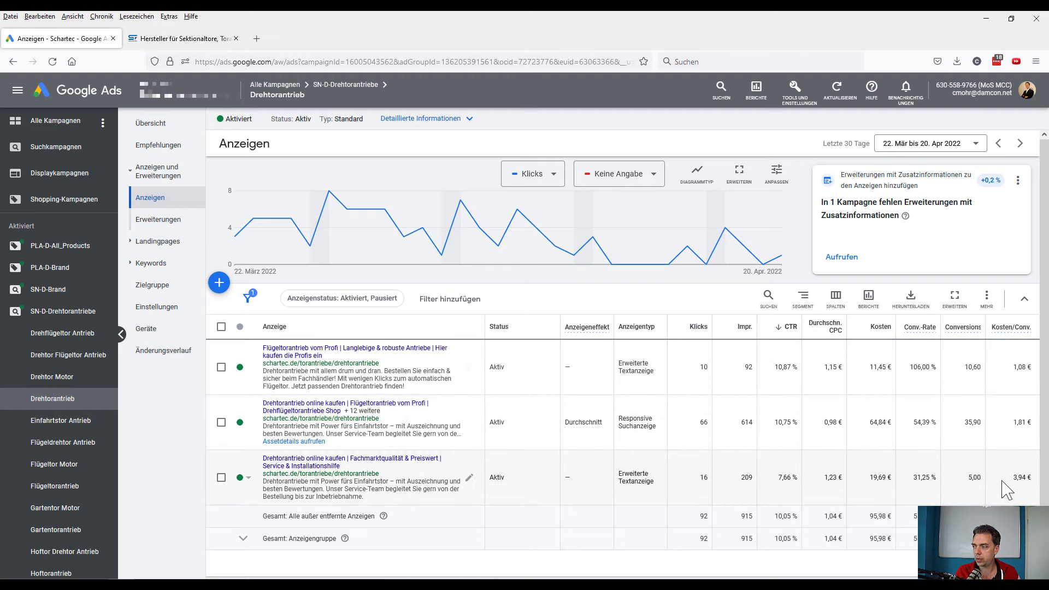
Step: Examine the CTR, average CPC and cost per conversion of the third ad in the Drehtorantrieb ad group
{"action": "left_click_drag", "start_coordinate": [1012, 477], "coordinate": [1036, 475]}
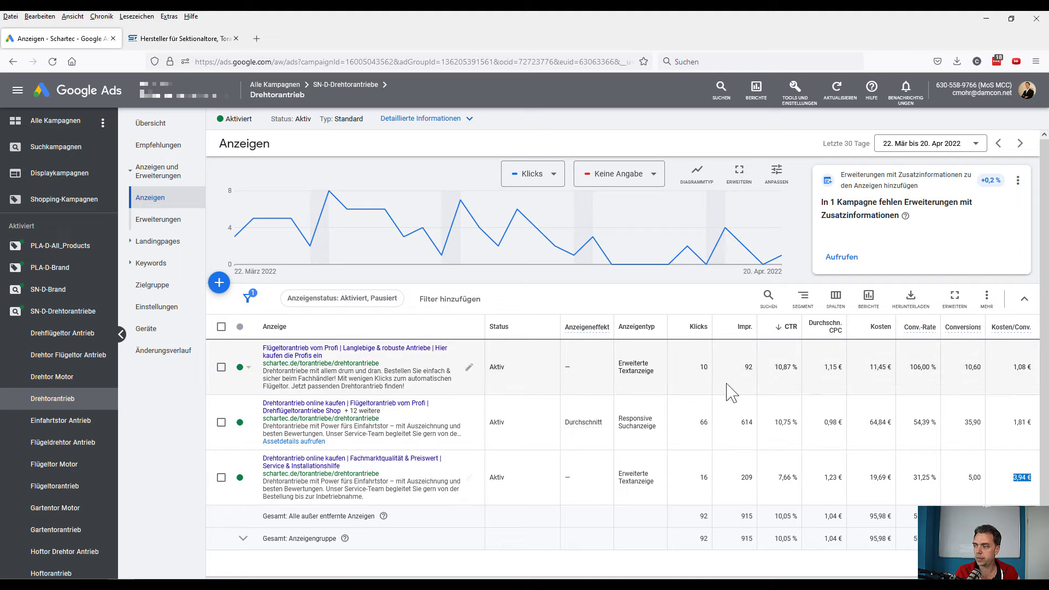
{"action": "left_click_drag", "start_coordinate": [797, 478], "coordinate": [766, 492]}
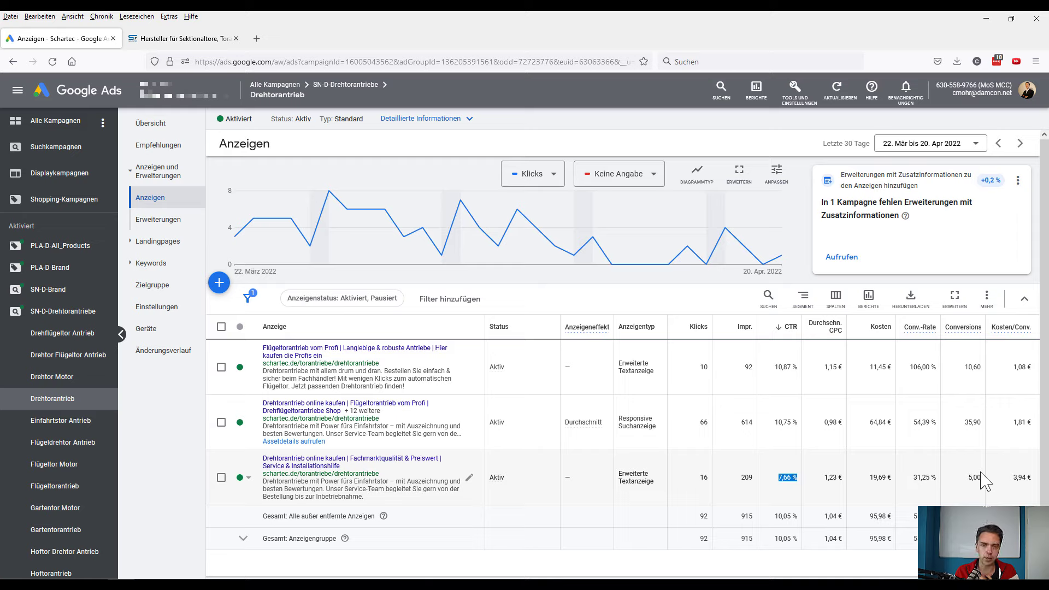
{"action": "left_click_drag", "start_coordinate": [845, 479], "coordinate": [808, 483]}
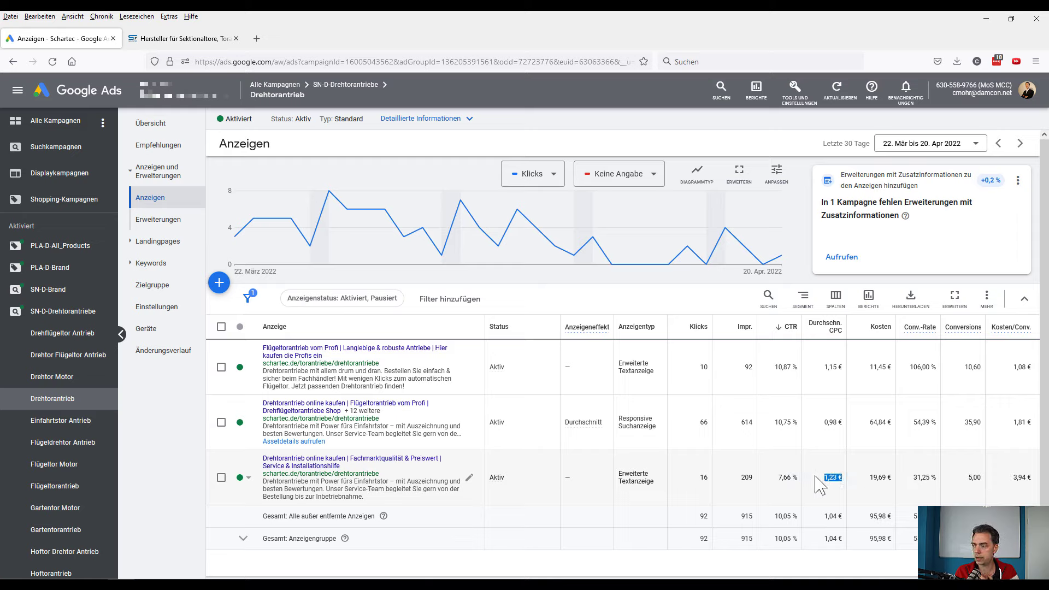
{"action": "left_click", "coordinate": [1028, 476]}
{"action": "left_click_drag", "start_coordinate": [1028, 475], "coordinate": [1002, 498]}
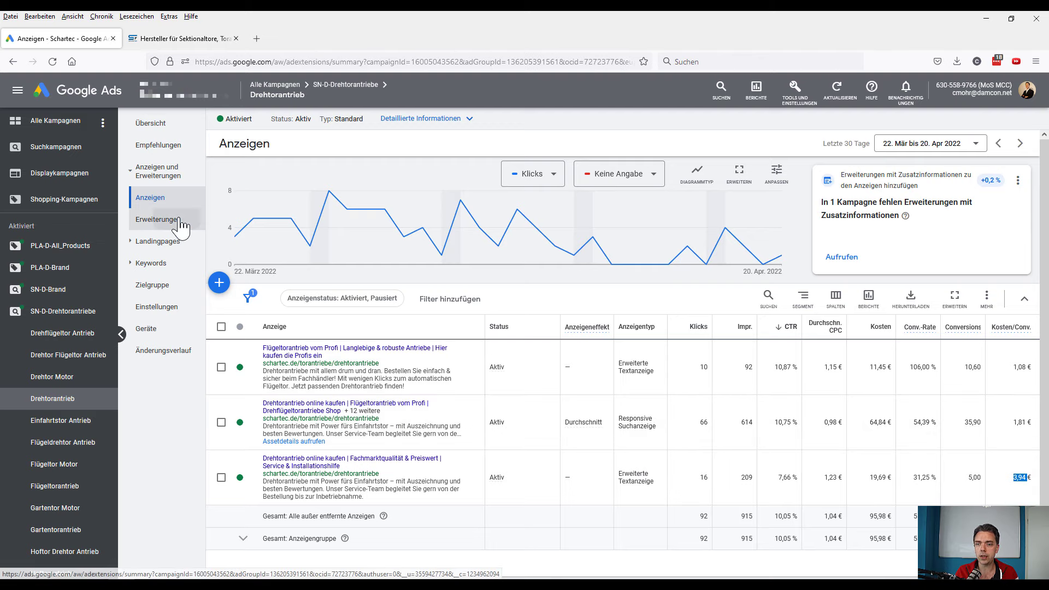
Step: Open the sitelink extensions of the SN-D-Drehtorantriebe campaign and review both entries and the available segmentation options
{"action": "left_click", "coordinate": [158, 219]}
{"action": "left_click", "coordinate": [57, 316]}
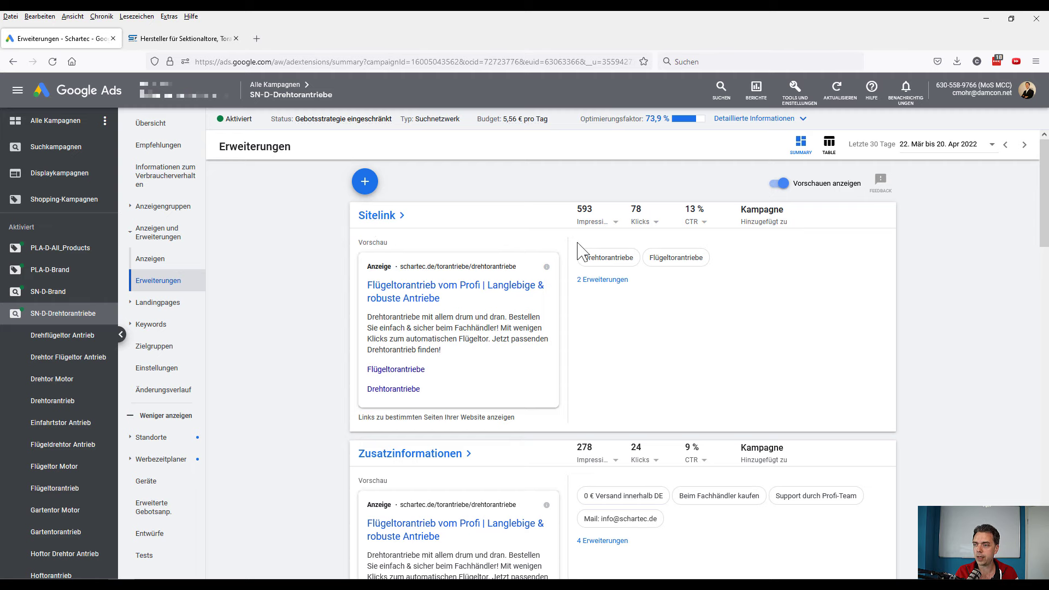
{"action": "left_click", "coordinate": [612, 280]}
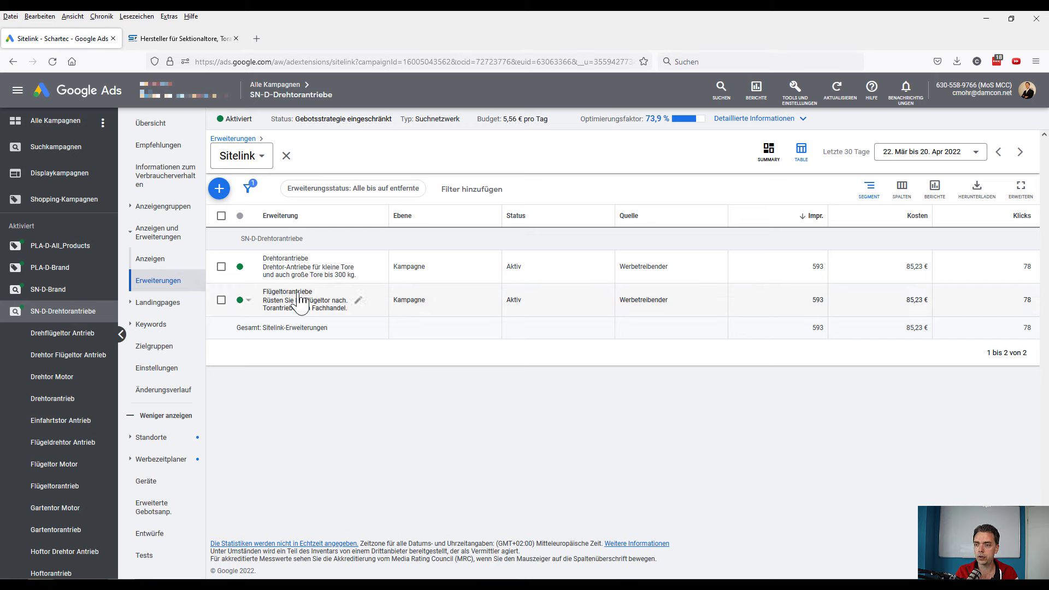
{"action": "mouse_move", "coordinate": [300, 303]}
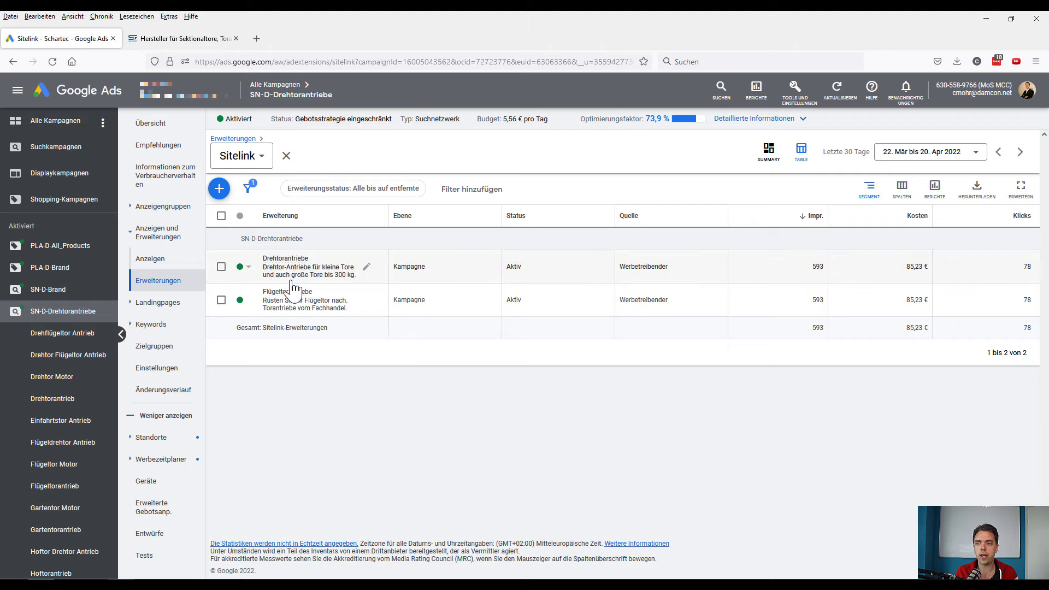
{"action": "mouse_move", "coordinate": [289, 265]}
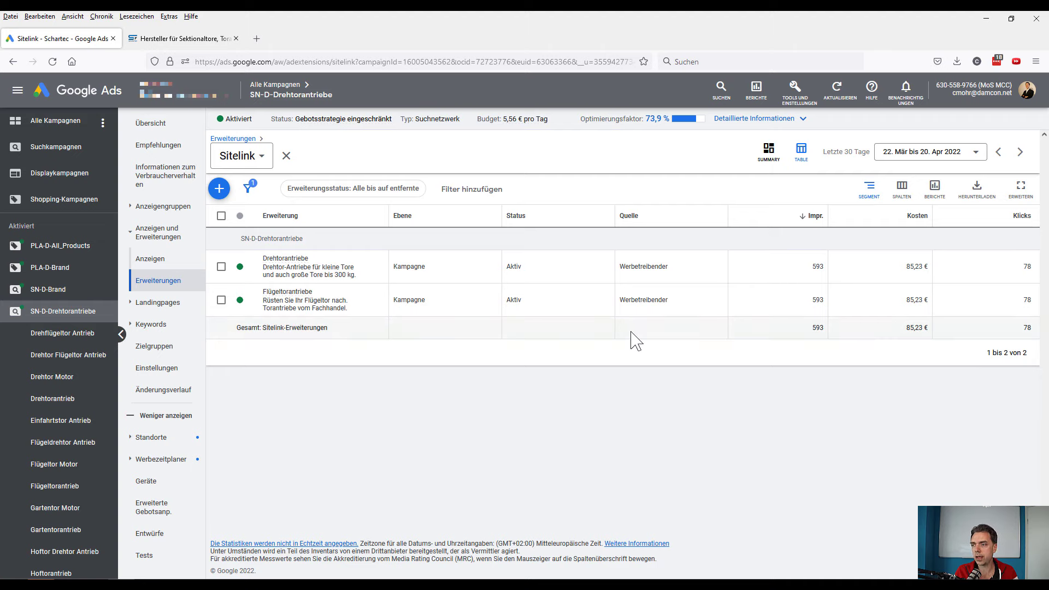
{"action": "left_click", "coordinate": [869, 189]}
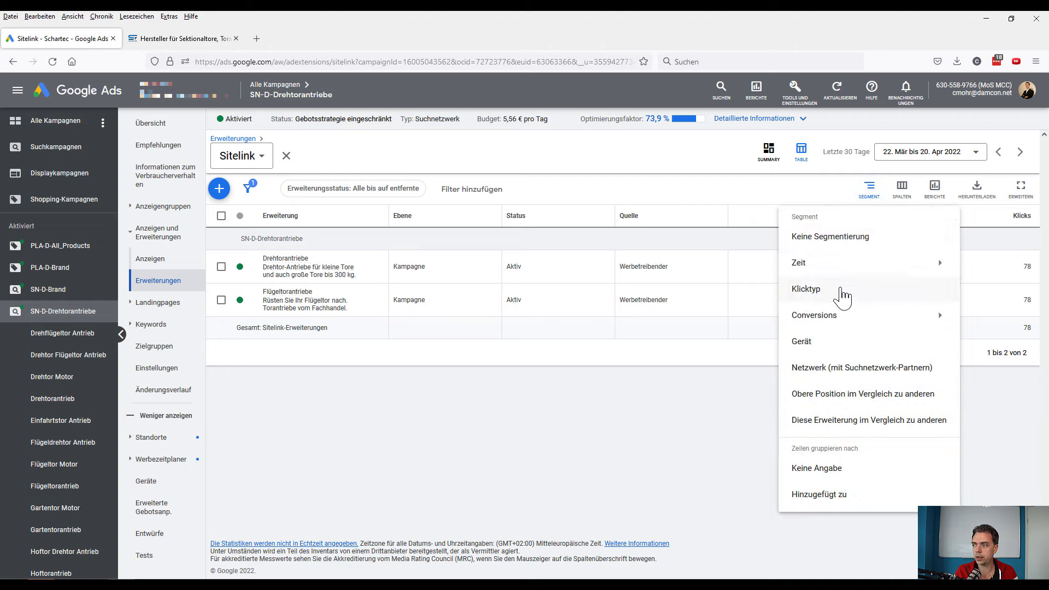
{"action": "left_click", "coordinate": [553, 417]}
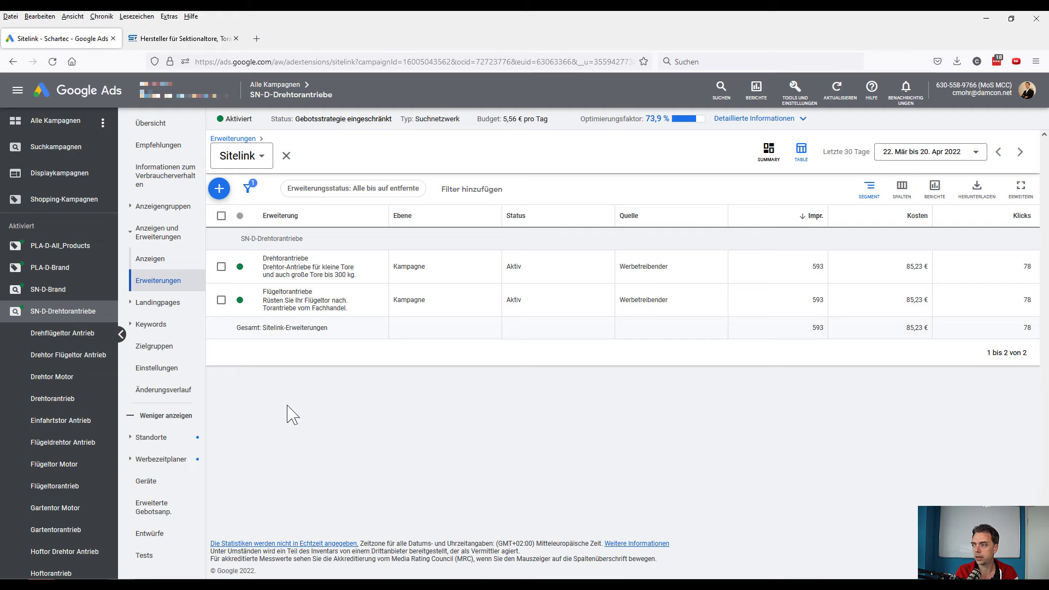
Step: Return to the campaign's extensions summary and check the CTR of the sitelinks
{"action": "left_click", "coordinate": [233, 139]}
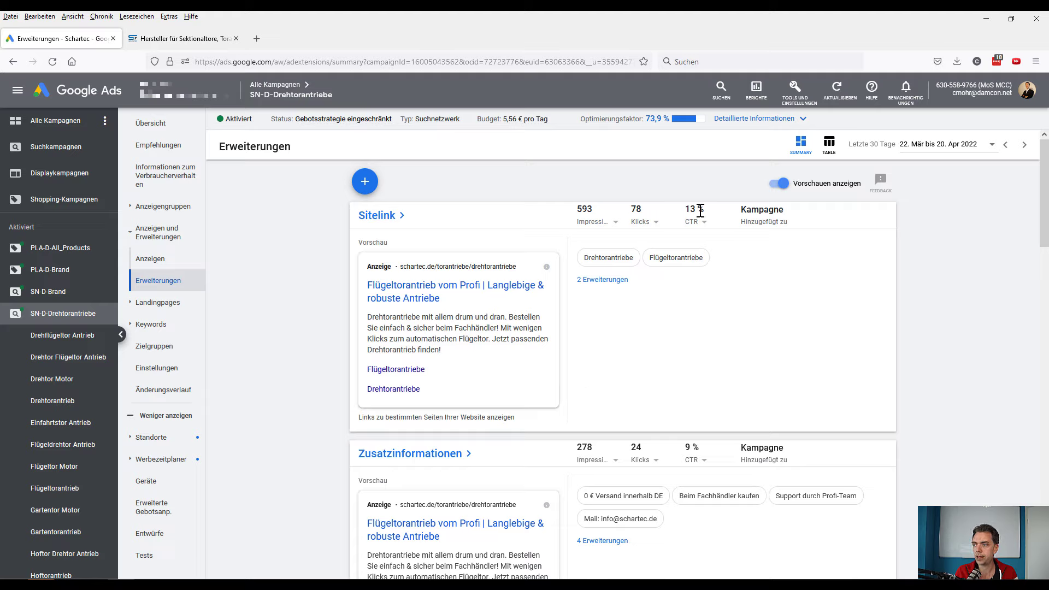
{"action": "left_click_drag", "start_coordinate": [684, 209], "coordinate": [710, 212]}
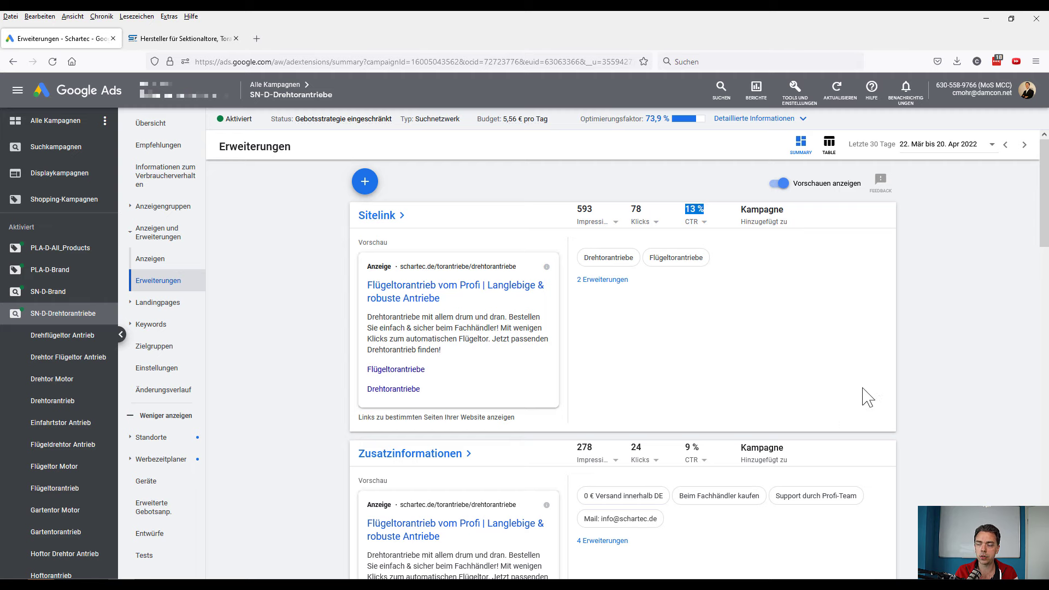
{"action": "left_click", "coordinate": [857, 356]}
Step: Review the campaign's Zusatzinformationen and Snippet-Erweiterung entries in the extensions summary
{"action": "scroll", "coordinate": [856, 356], "scroll_direction": "down", "scroll_amount": 3}
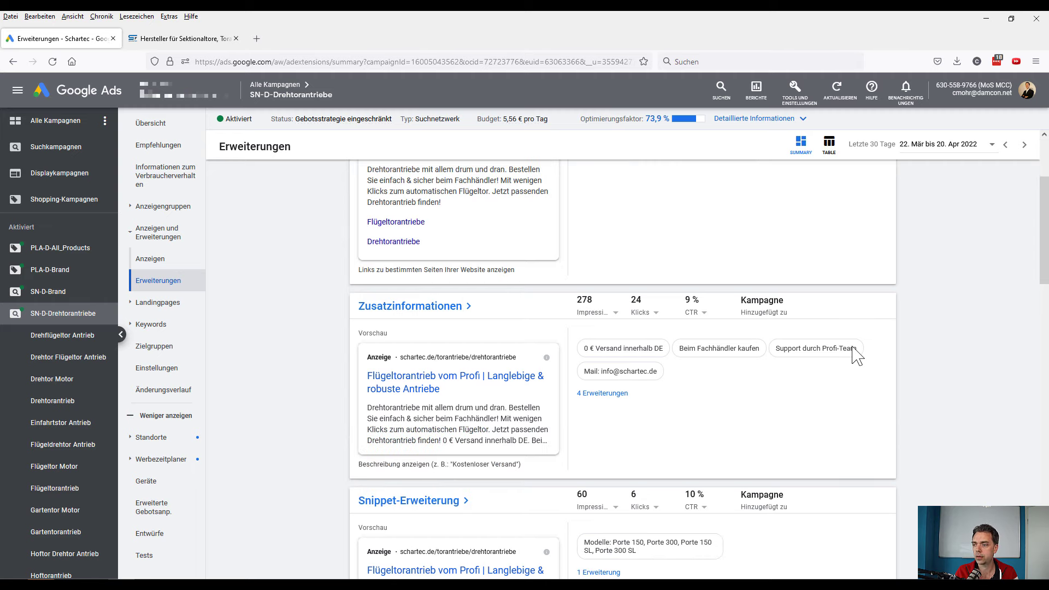
{"action": "scroll", "coordinate": [857, 355], "scroll_direction": "down", "scroll_amount": 1}
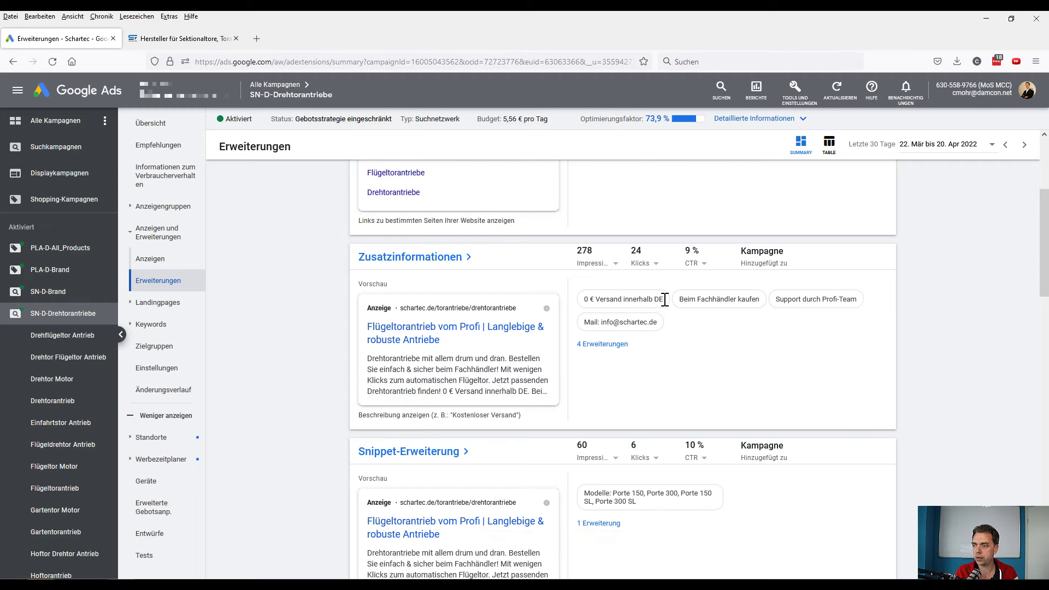
{"action": "mouse_move", "coordinate": [606, 322]}
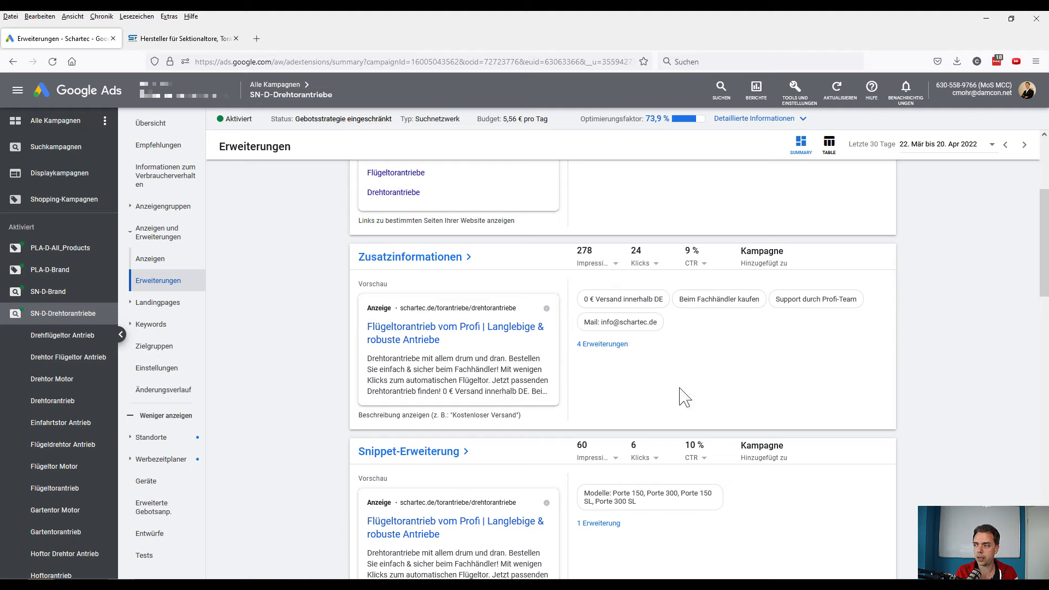
{"action": "scroll", "coordinate": [888, 388], "scroll_direction": "down", "scroll_amount": 3}
{"action": "scroll", "coordinate": [889, 389], "scroll_direction": "down", "scroll_amount": 2}
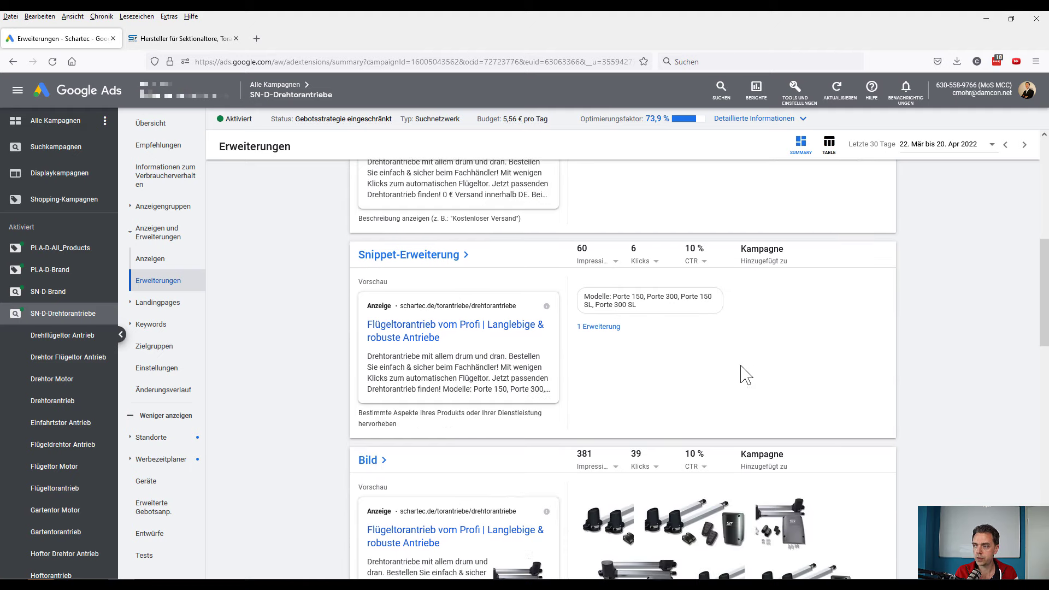
{"action": "mouse_move", "coordinate": [610, 326]}
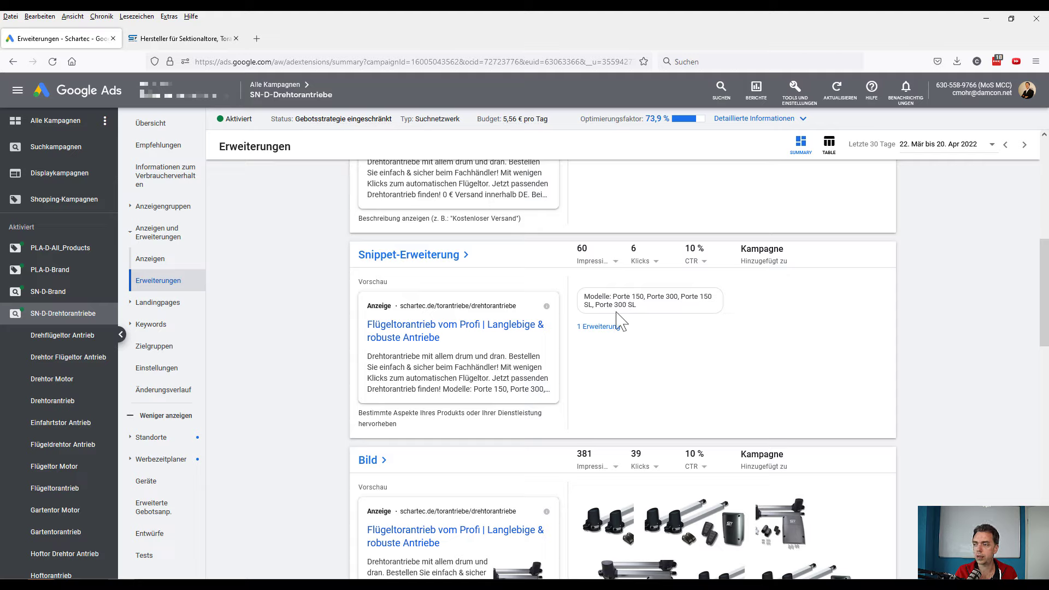
{"action": "mouse_move", "coordinate": [637, 298]}
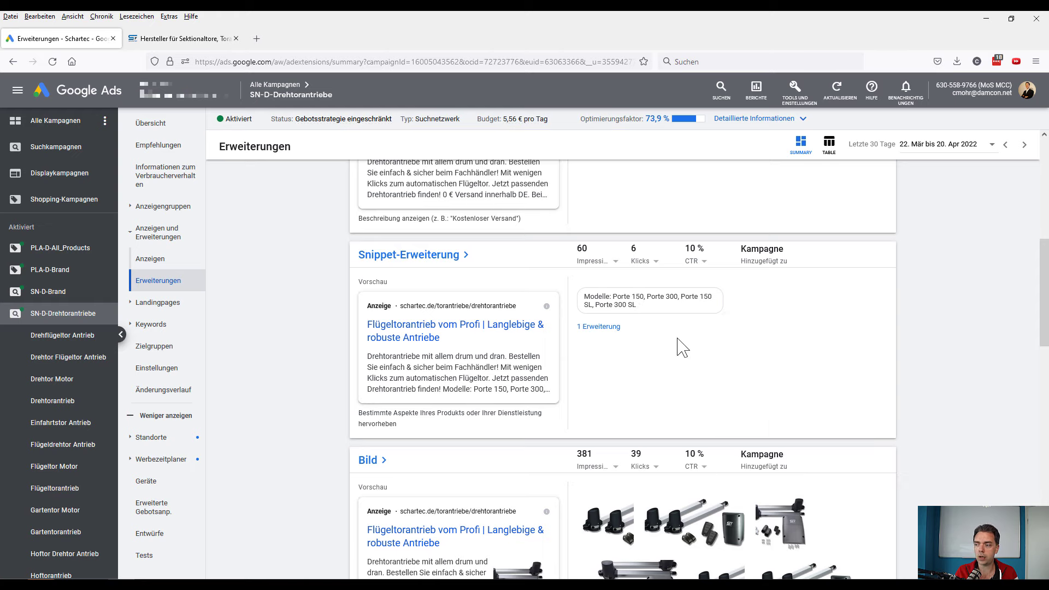
Step: Look through all product pictures in the campaign's Bild extension
{"action": "scroll", "coordinate": [791, 350], "scroll_direction": "down", "scroll_amount": 3}
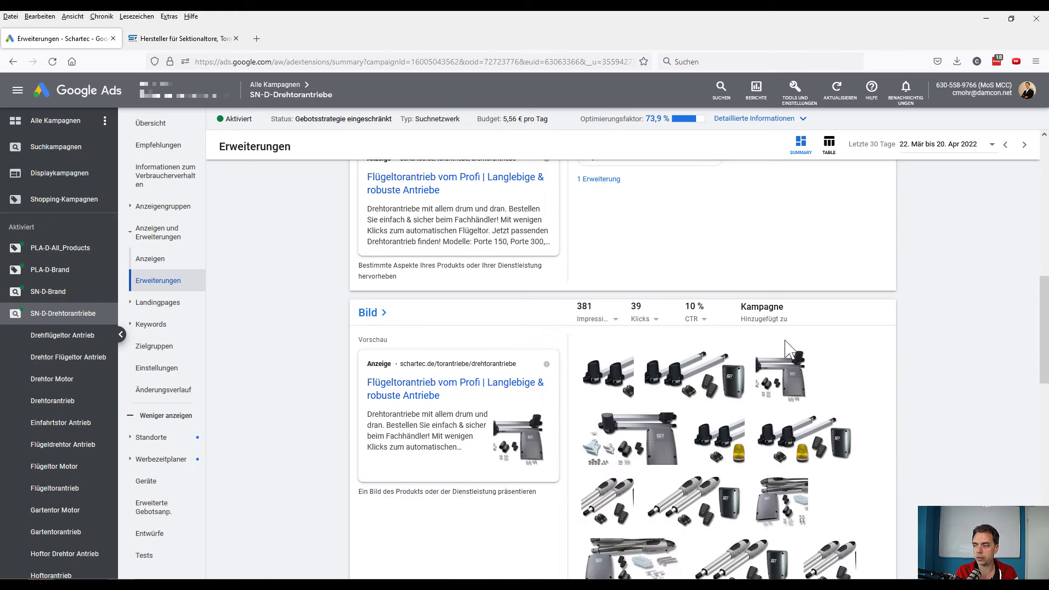
{"action": "scroll", "coordinate": [983, 350], "scroll_direction": "down", "scroll_amount": 4}
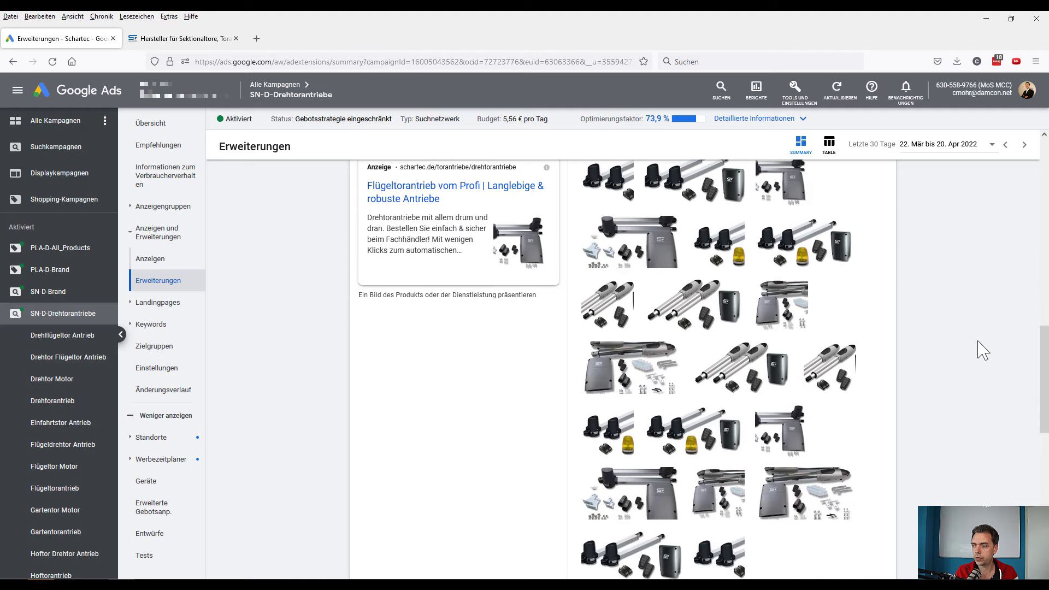
{"action": "scroll", "coordinate": [984, 351], "scroll_direction": "down", "scroll_amount": 1}
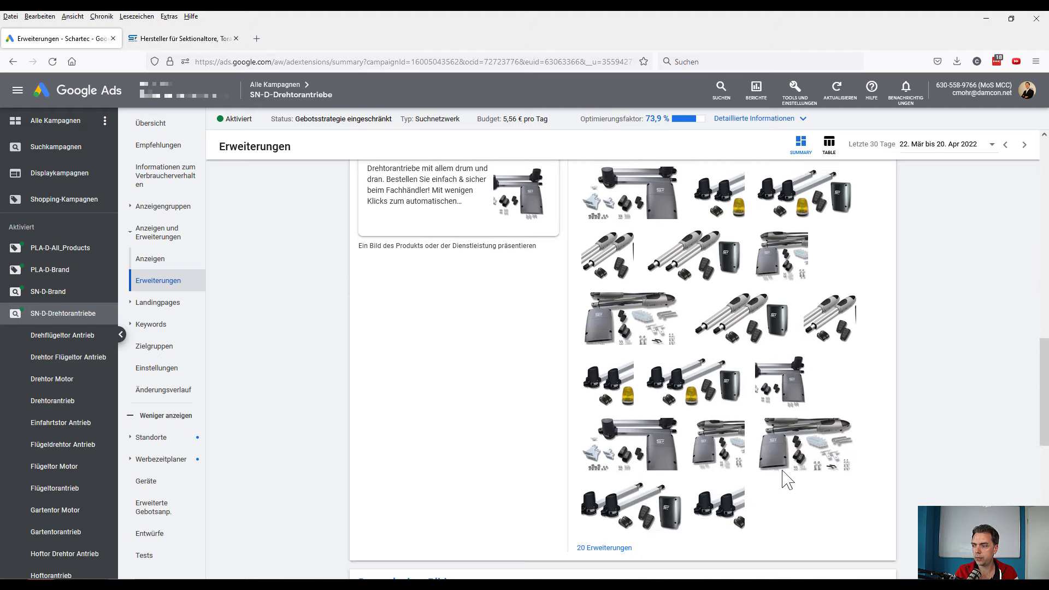
{"action": "scroll", "coordinate": [757, 396], "scroll_direction": "up", "scroll_amount": 1}
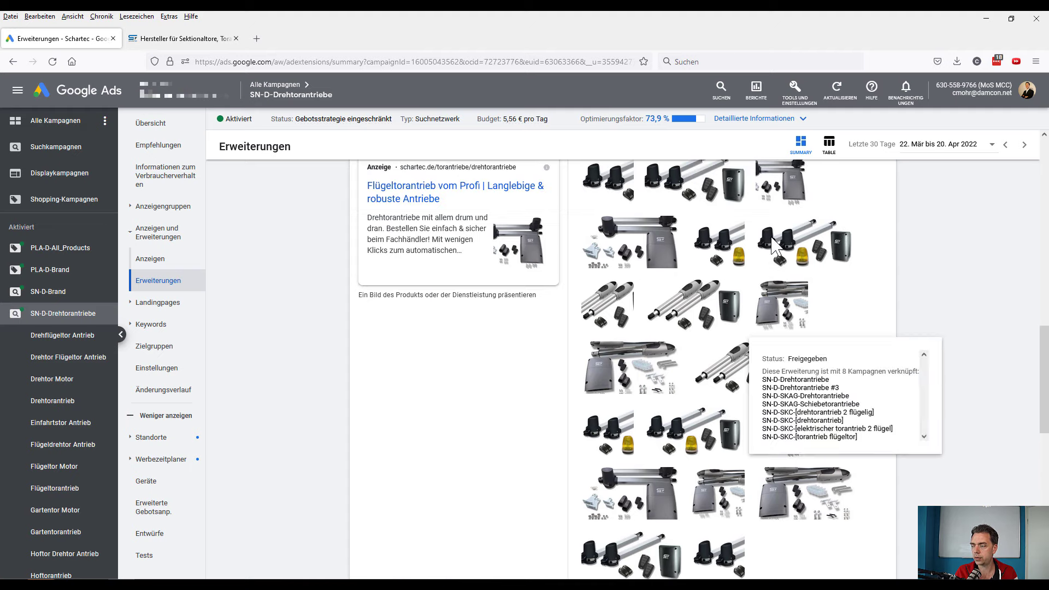
{"action": "scroll", "coordinate": [896, 328], "scroll_direction": "up", "scroll_amount": 2}
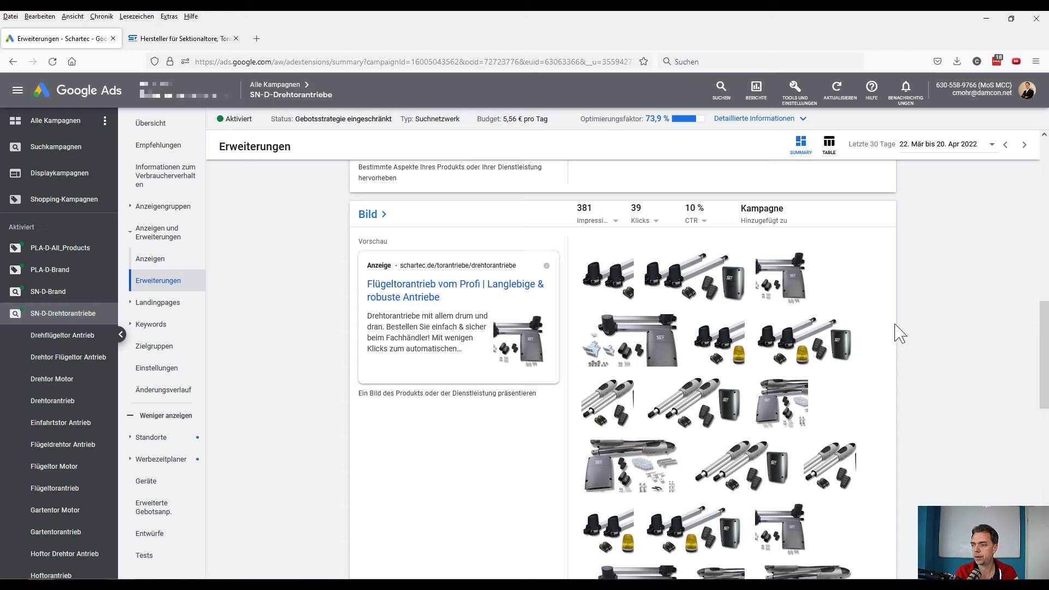
{"action": "scroll", "coordinate": [899, 333], "scroll_direction": "down", "scroll_amount": 2}
{"action": "scroll", "coordinate": [900, 334], "scroll_direction": "down", "scroll_amount": 1}
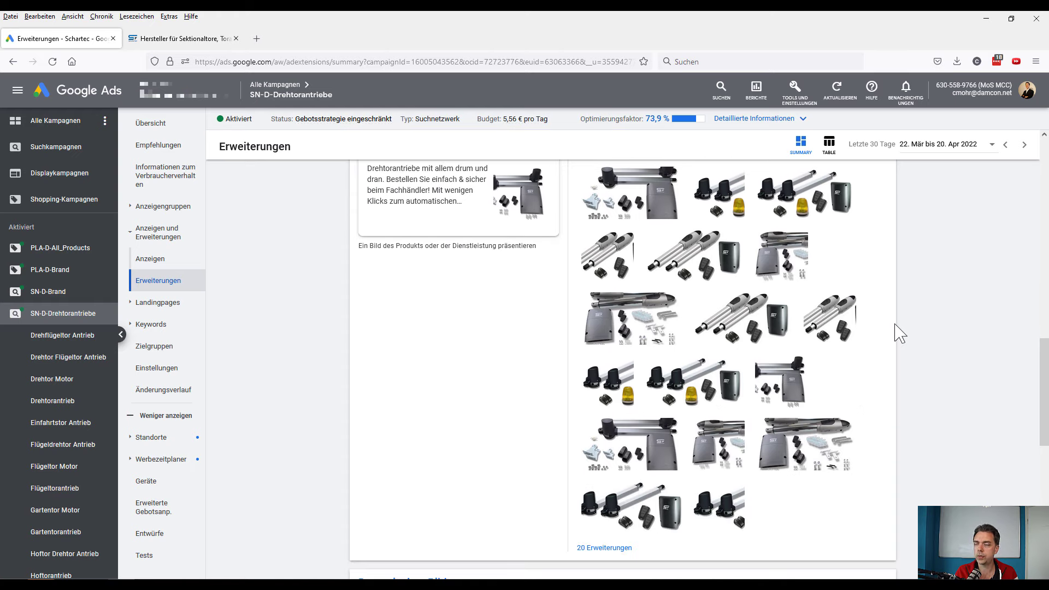
Step: Switch to the schartec.de shop page and browse through the homepage banner images
{"action": "left_click", "coordinate": [180, 39]}
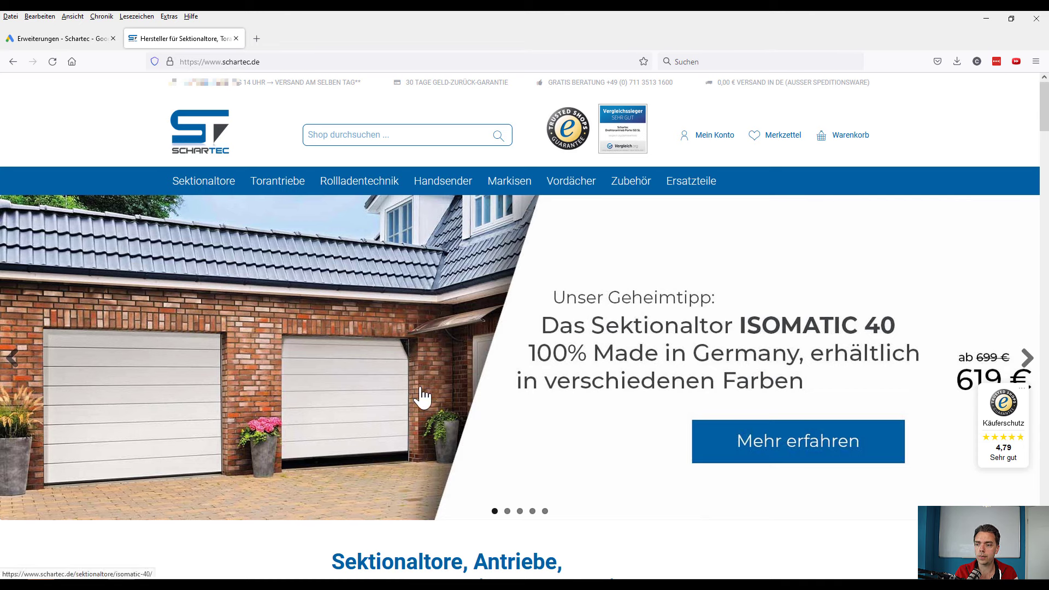
{"action": "left_click", "coordinate": [1027, 358]}
{"action": "left_click", "coordinate": [1028, 358]}
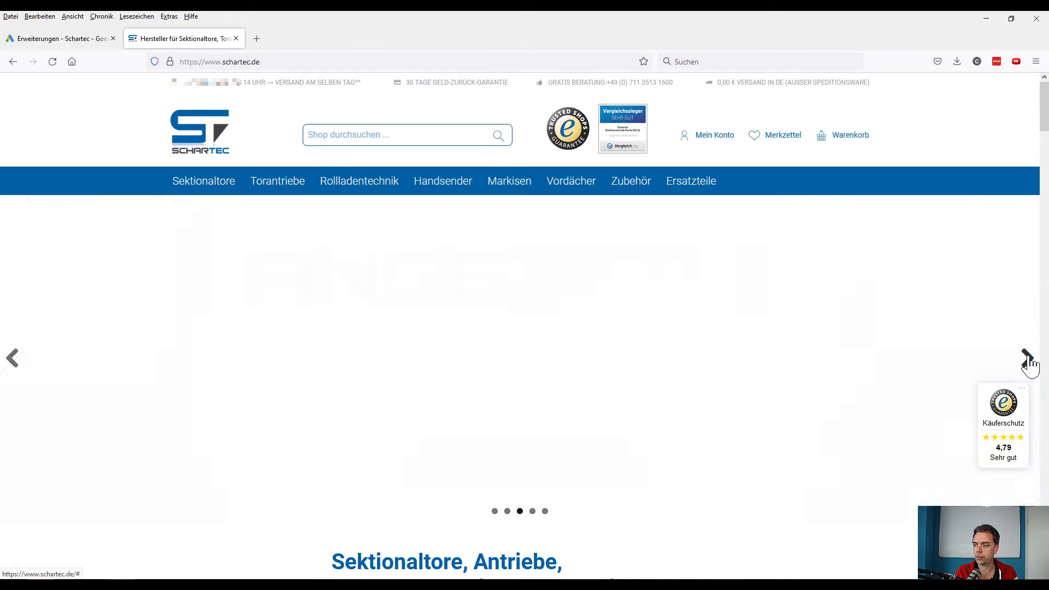
{"action": "left_click", "coordinate": [1027, 358]}
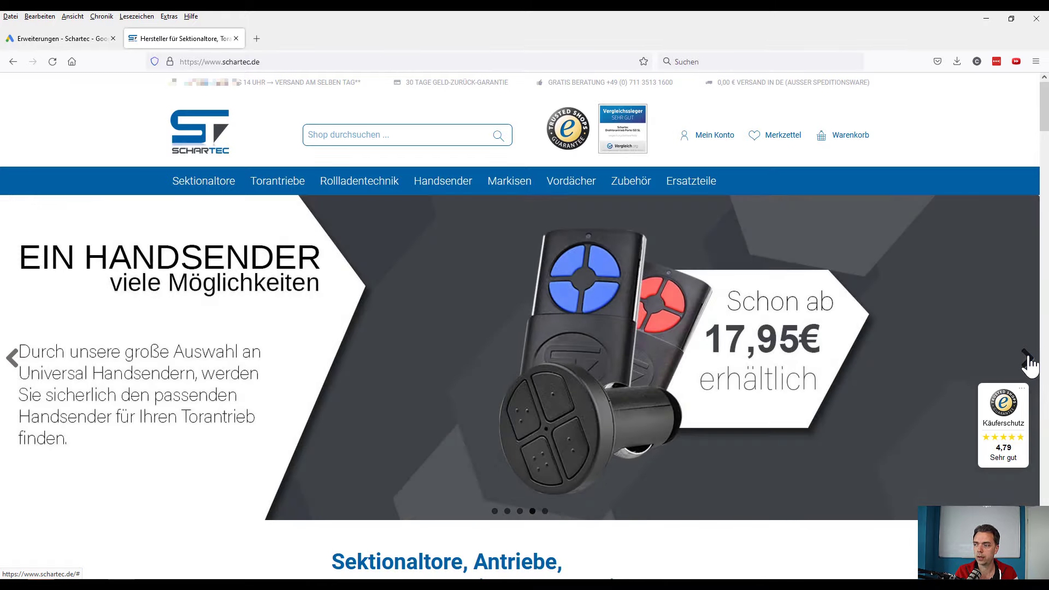
{"action": "left_click", "coordinate": [1028, 358]}
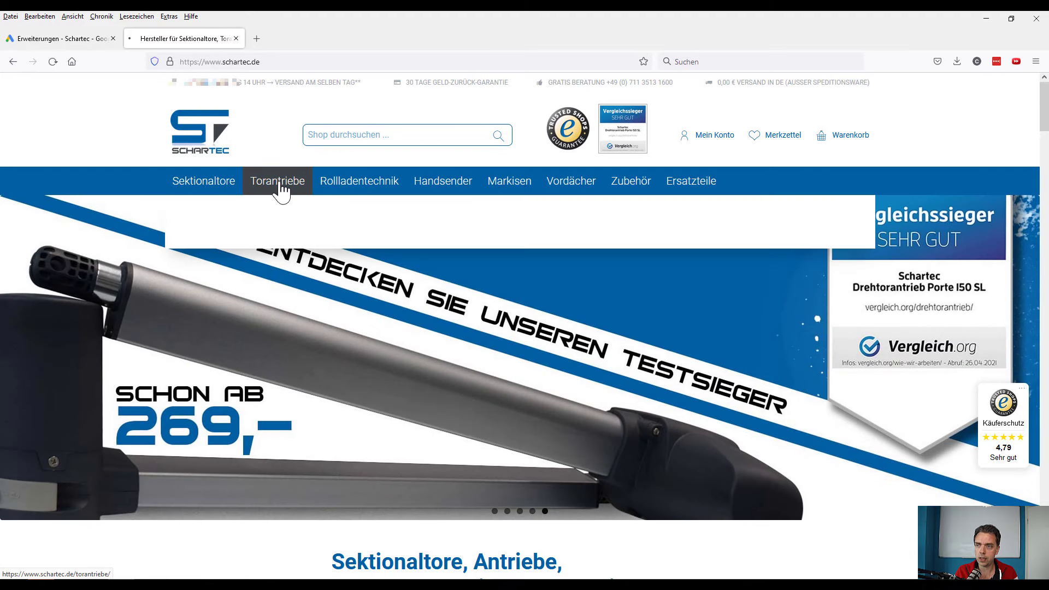
Step: Open the shop's Torantriebe category and look over its category images and text
{"action": "left_click", "coordinate": [278, 182]}
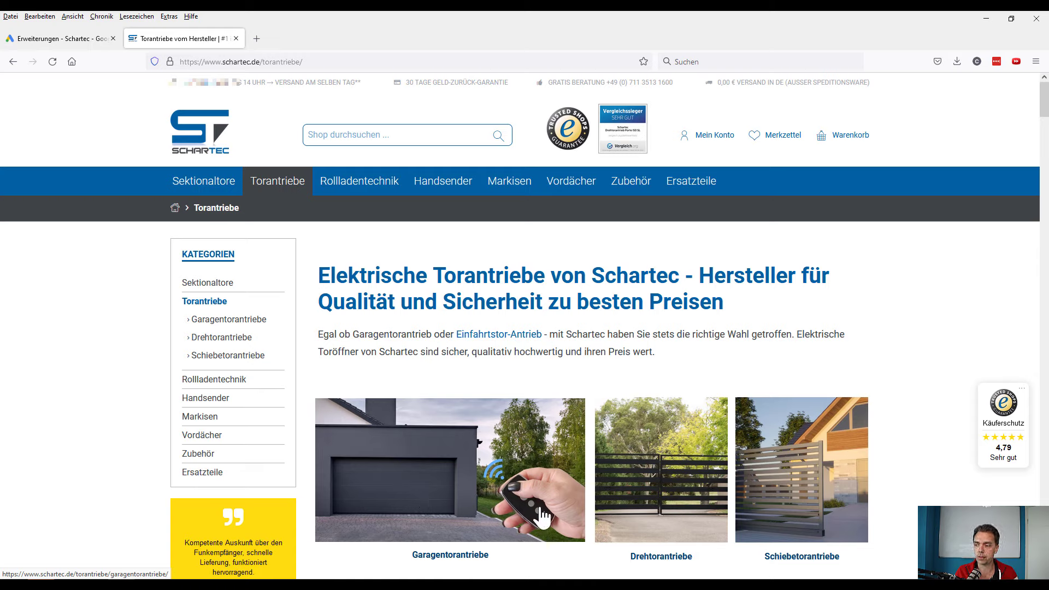
{"action": "scroll", "coordinate": [935, 489], "scroll_direction": "down", "scroll_amount": 1}
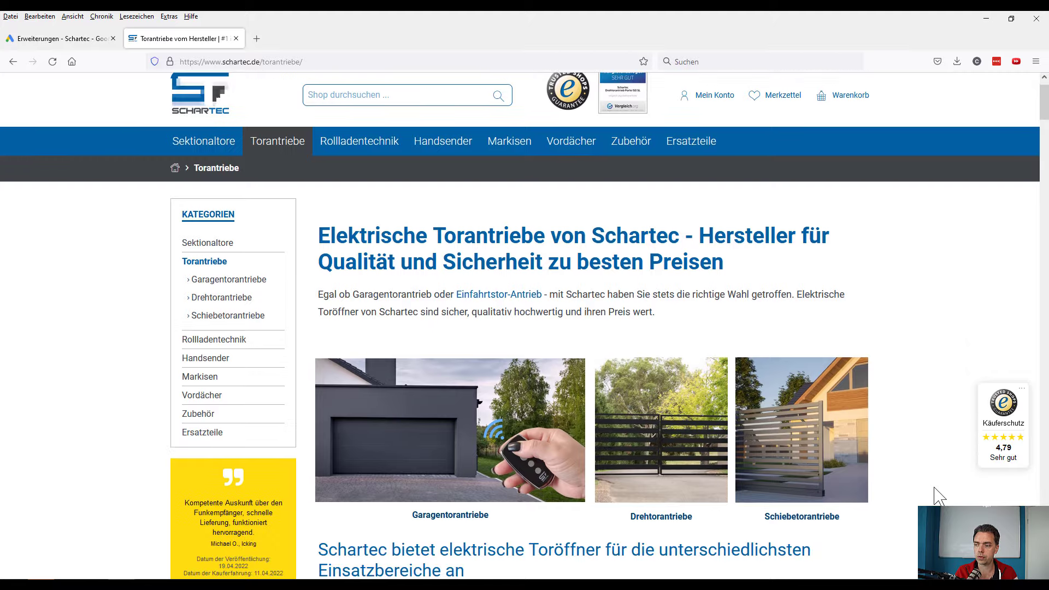
{"action": "scroll", "coordinate": [933, 491], "scroll_direction": "down", "scroll_amount": 5}
Step: Review the Dynamisches Bild extension in Google Ads and compare it with the images on the shop's Torantriebe page
{"action": "left_click", "coordinate": [58, 38]}
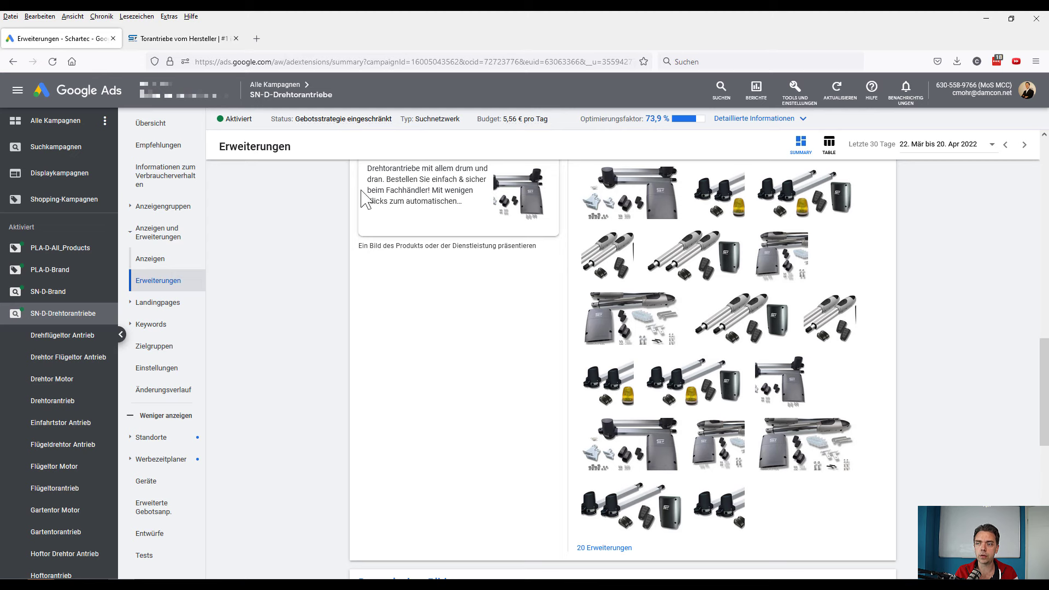
{"action": "scroll", "coordinate": [868, 435], "scroll_direction": "down", "scroll_amount": 5}
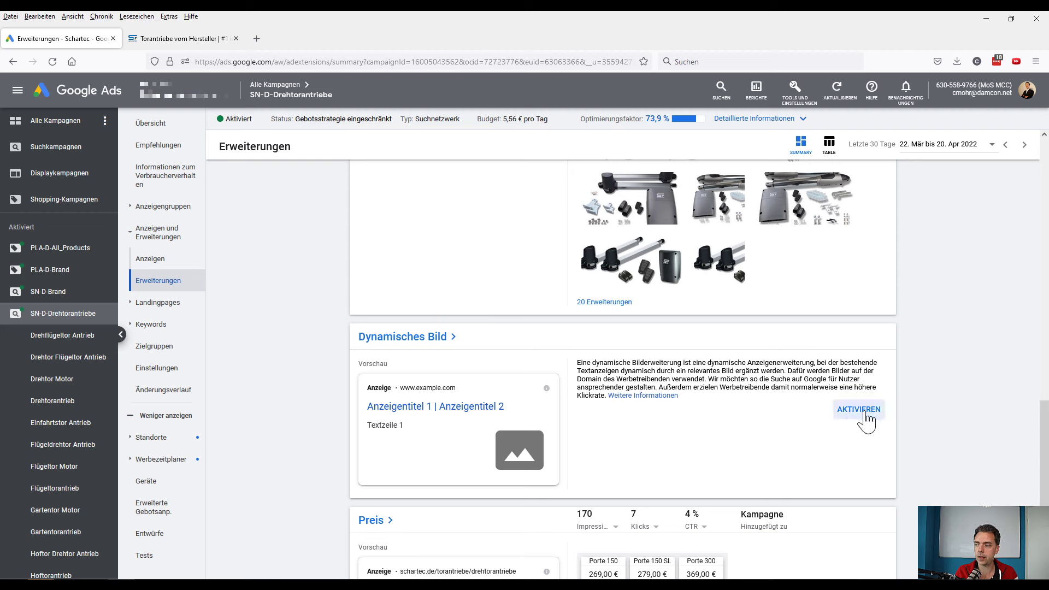
{"action": "left_click", "coordinate": [182, 40]}
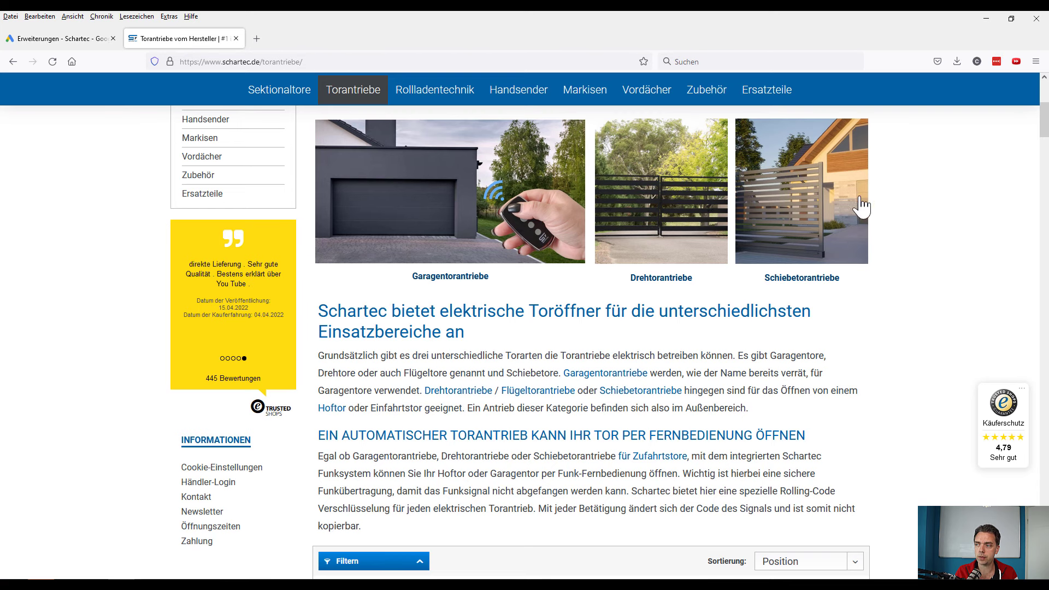
{"action": "left_click", "coordinate": [60, 40]}
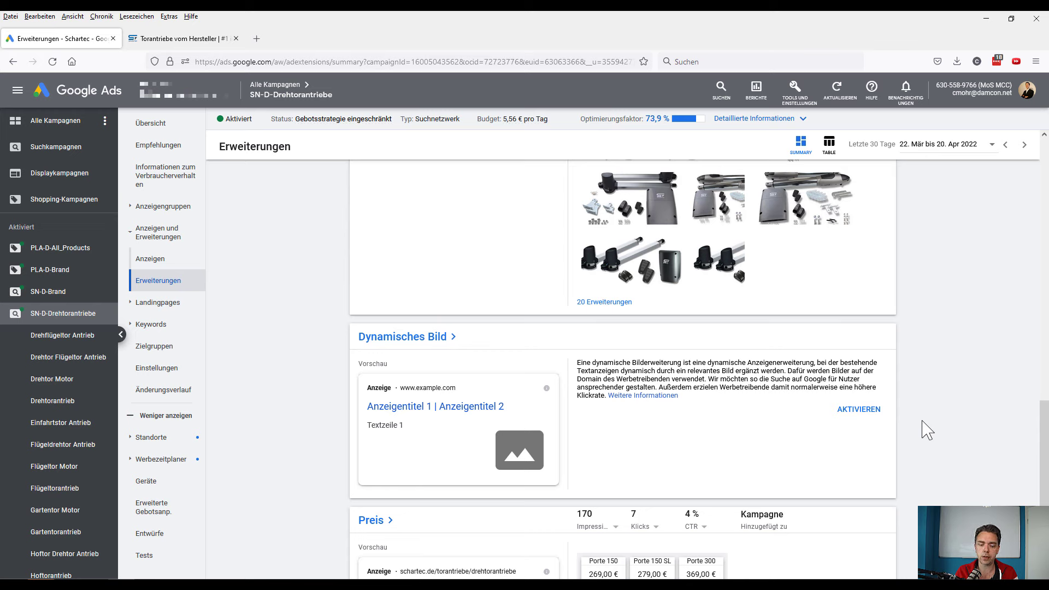
{"action": "left_click", "coordinate": [161, 39]}
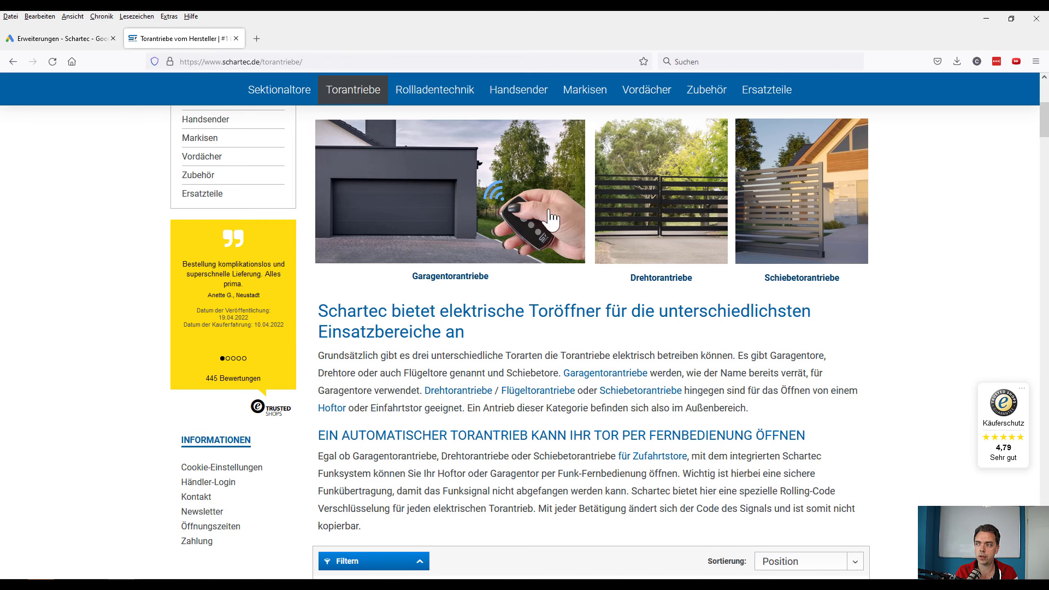
Step: Switch back to Google Ads, review the campaign's Preis extension and look over the extension types available to add
{"action": "left_click", "coordinate": [60, 39]}
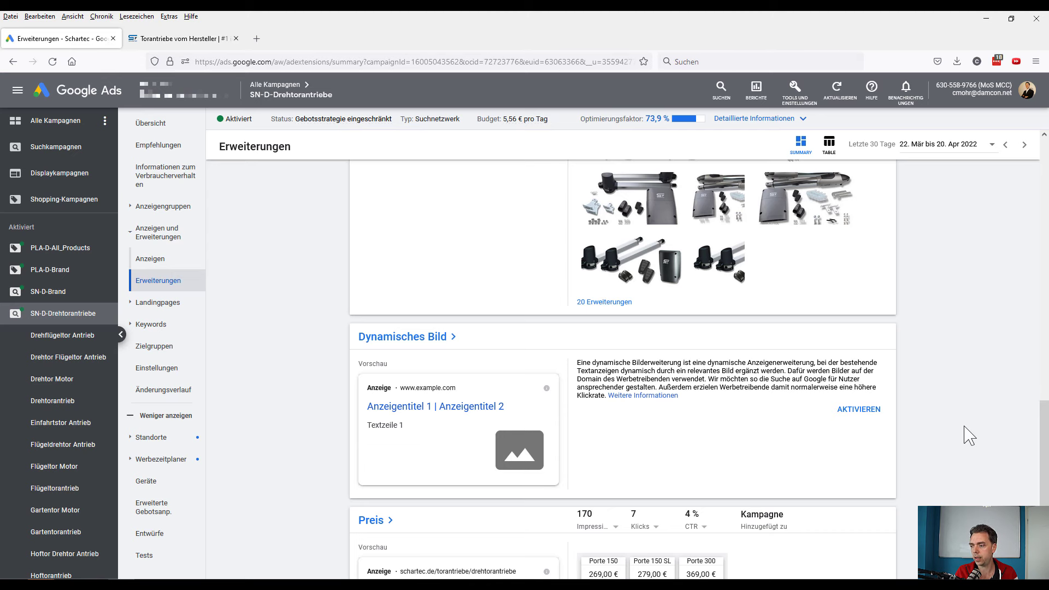
{"action": "scroll", "coordinate": [969, 436], "scroll_direction": "down", "scroll_amount": 2}
{"action": "scroll", "coordinate": [968, 435], "scroll_direction": "down", "scroll_amount": 5}
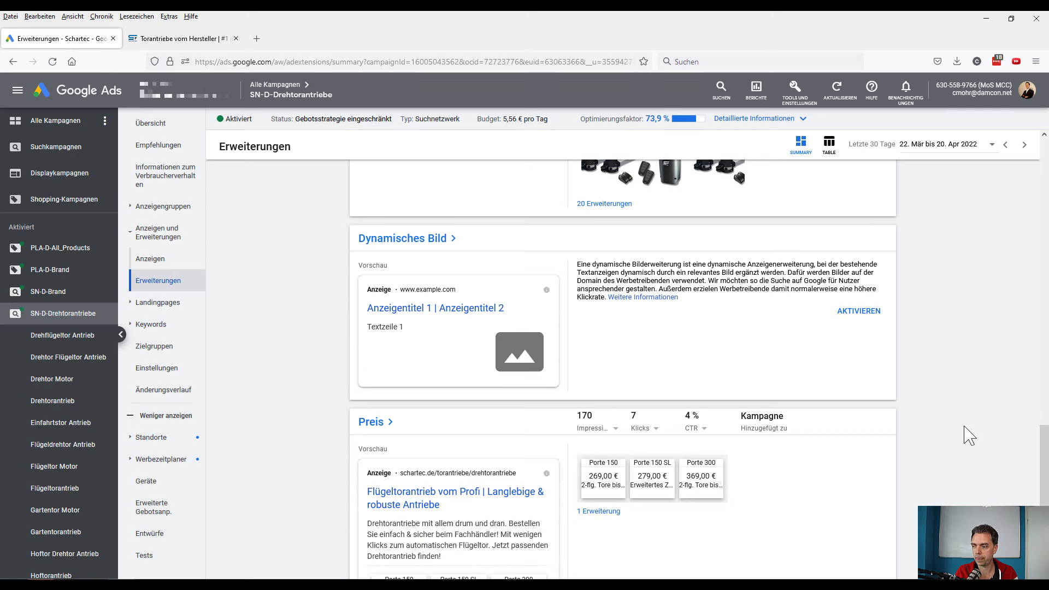
{"action": "scroll", "coordinate": [969, 435], "scroll_direction": "down", "scroll_amount": 2}
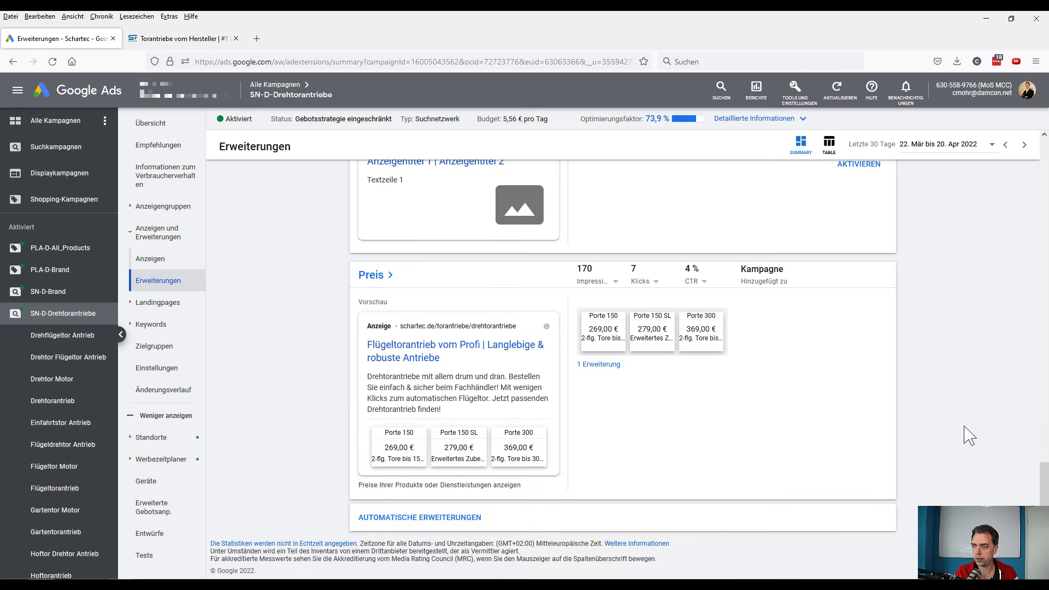
{"action": "scroll", "coordinate": [967, 434], "scroll_direction": "up", "scroll_amount": 20}
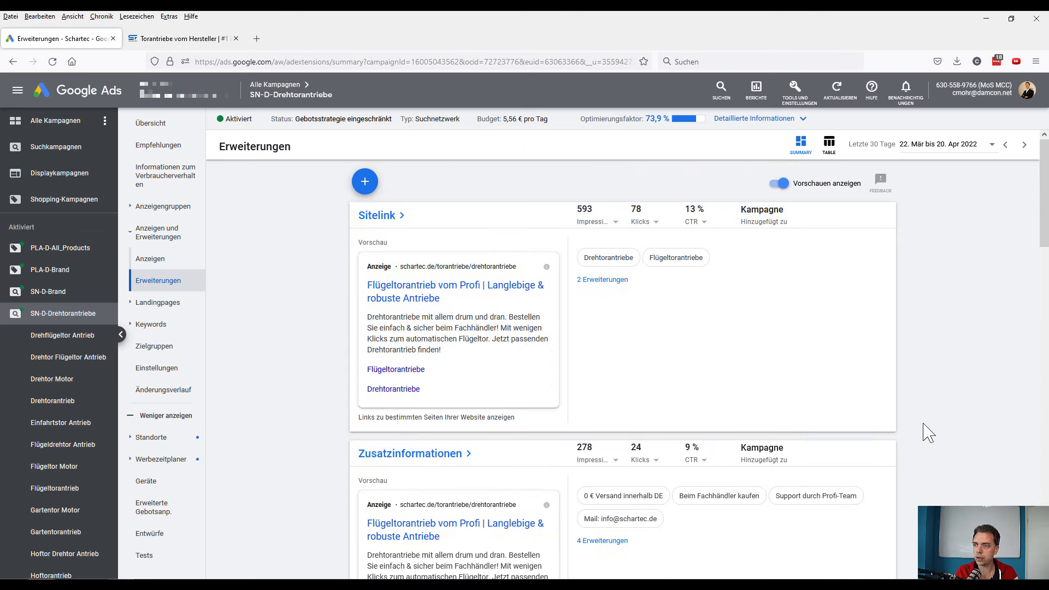
{"action": "left_click", "coordinate": [365, 182]}
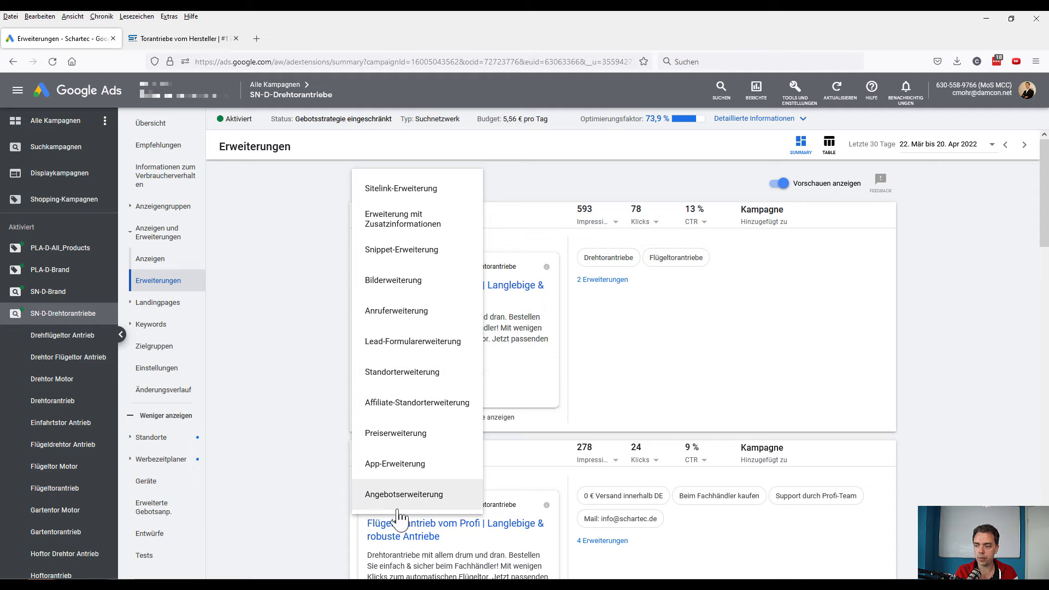
{"action": "left_click", "coordinate": [265, 382]}
Step: Switch to the schartec.de shop page and return to its homepage to view the banner
{"action": "left_click", "coordinate": [180, 38]}
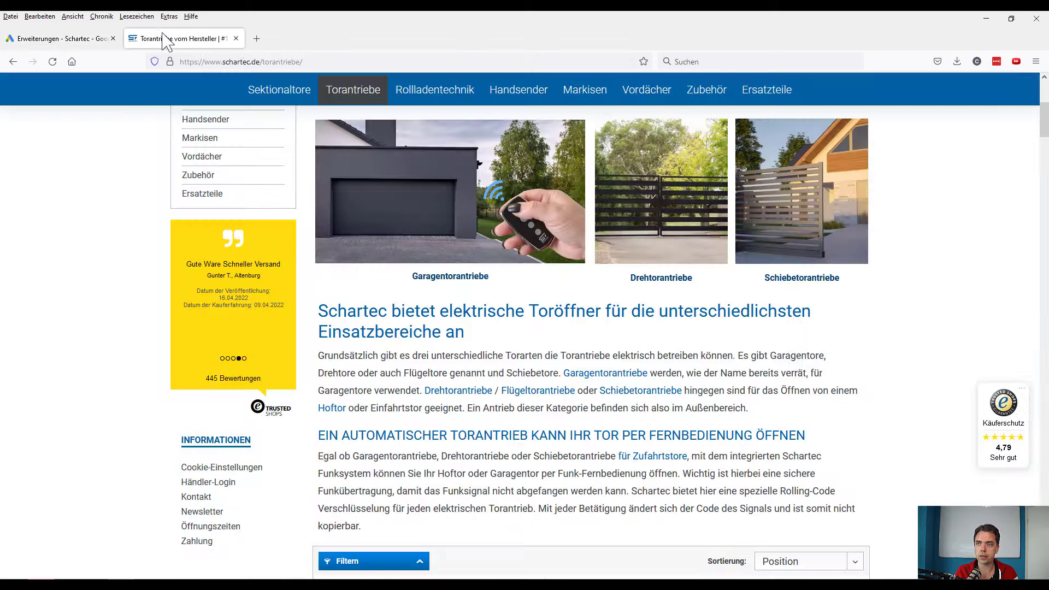
{"action": "scroll", "coordinate": [320, 240], "scroll_direction": "up", "scroll_amount": 5}
{"action": "scroll", "coordinate": [320, 240], "scroll_direction": "up", "scroll_amount": 2}
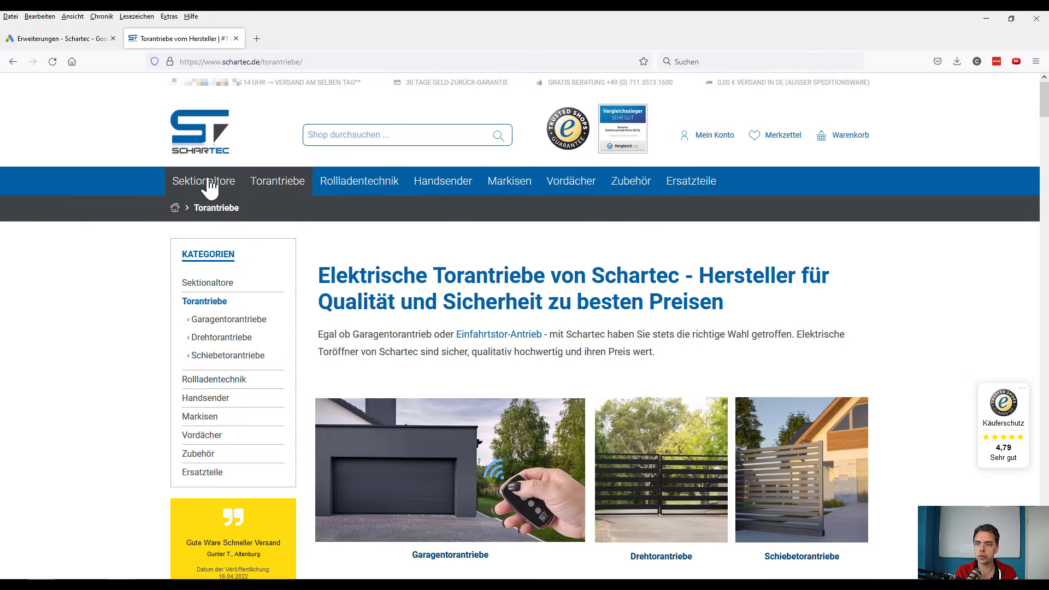
{"action": "left_click", "coordinate": [200, 131]}
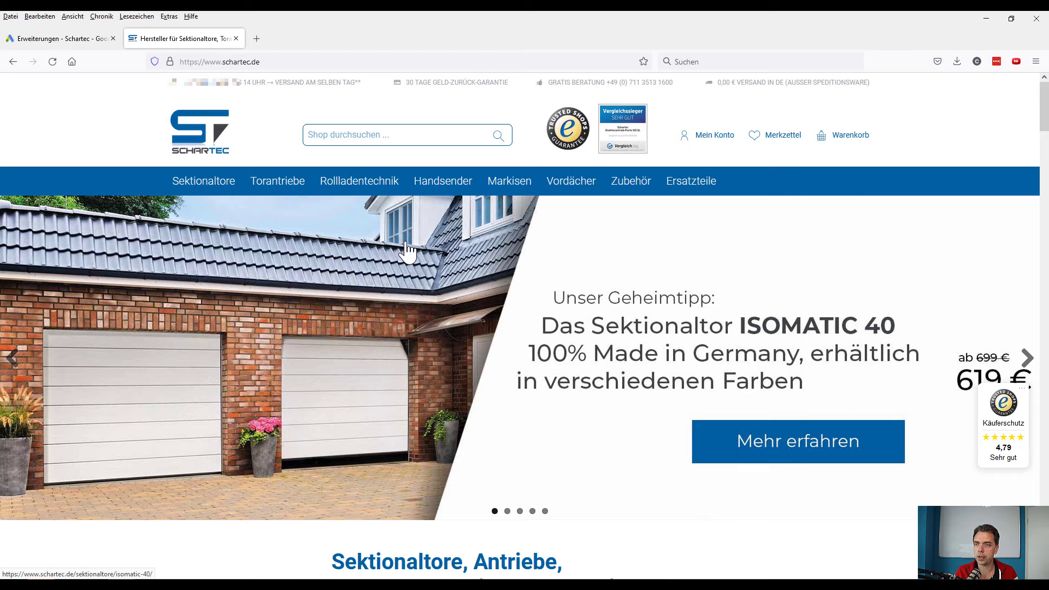
Step: Bring the Optmyzr Quality Score Tracker window on screen, maximize it and examine the account's Expected CTR Quality score
{"action": "left_click", "coordinate": [71, 40]}
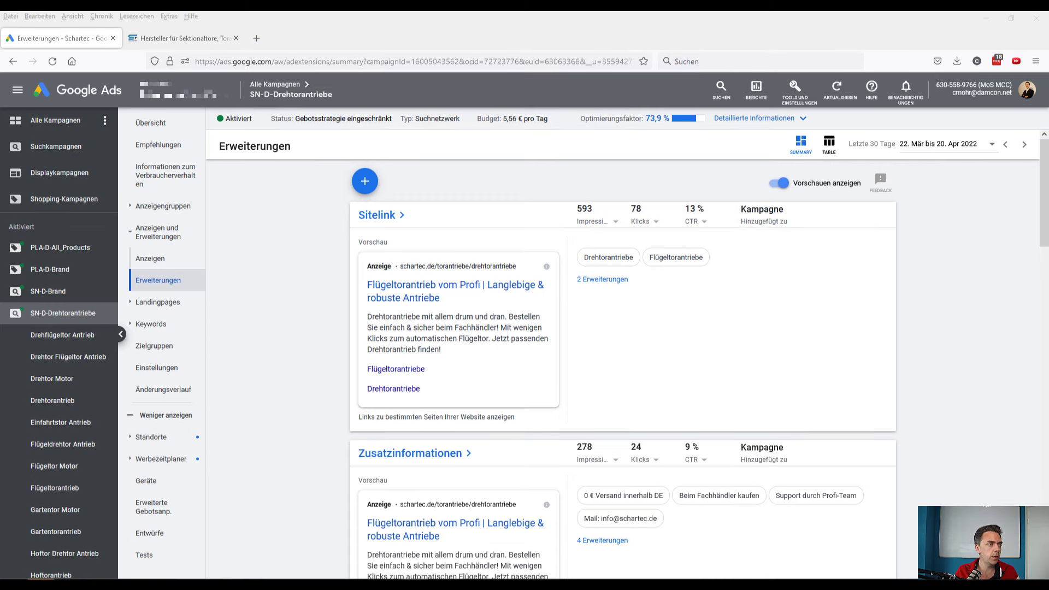
{"action": "left_click_drag", "start_coordinate": [0, 295], "coordinate": [420, 190]}
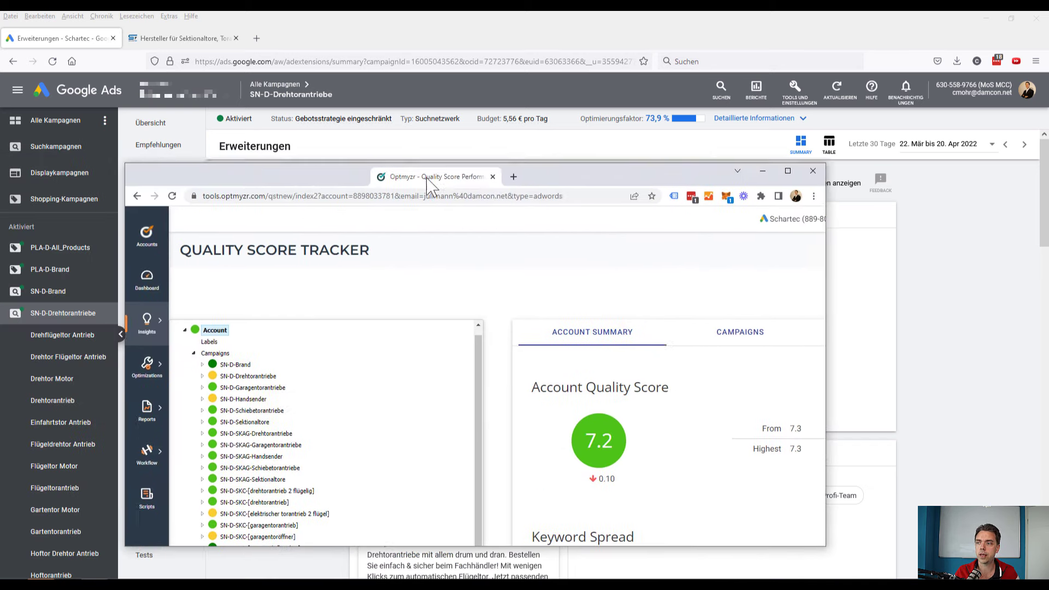
{"action": "double_click", "coordinate": [419, 190]}
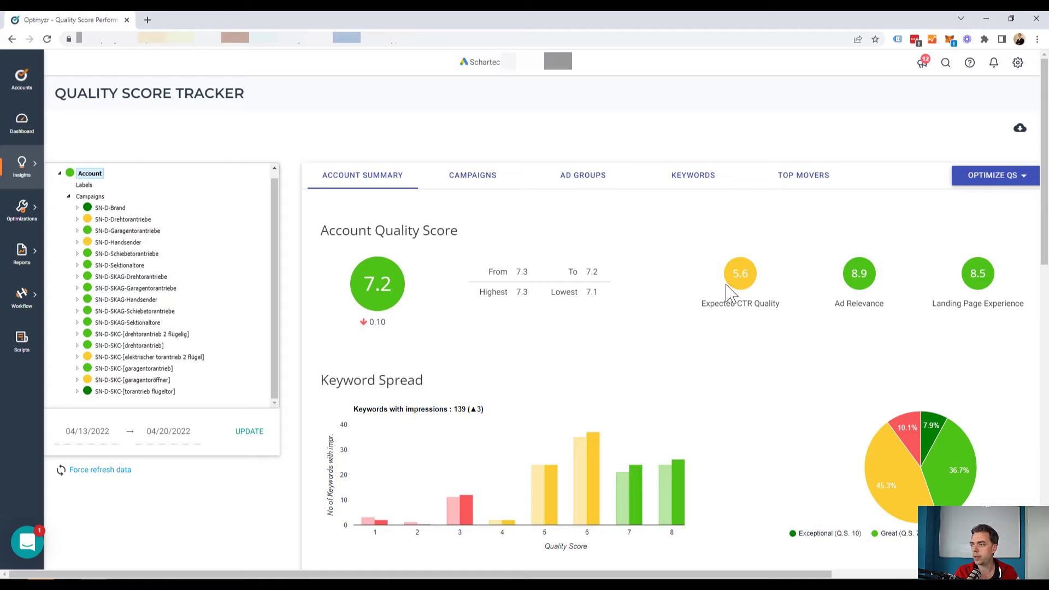
{"action": "double_click", "coordinate": [739, 274]}
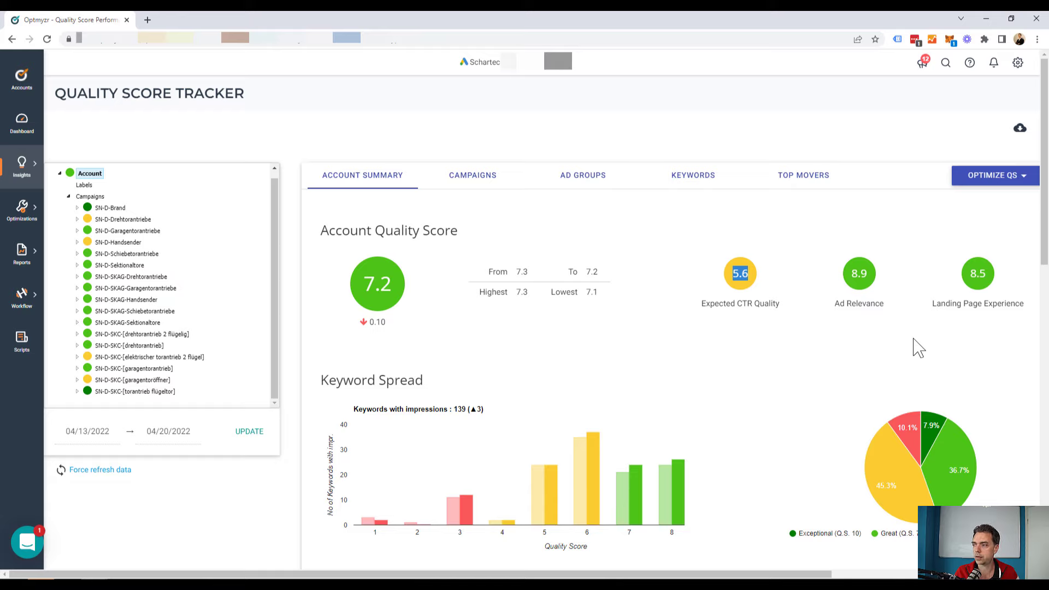
{"action": "mouse_move", "coordinate": [740, 302]}
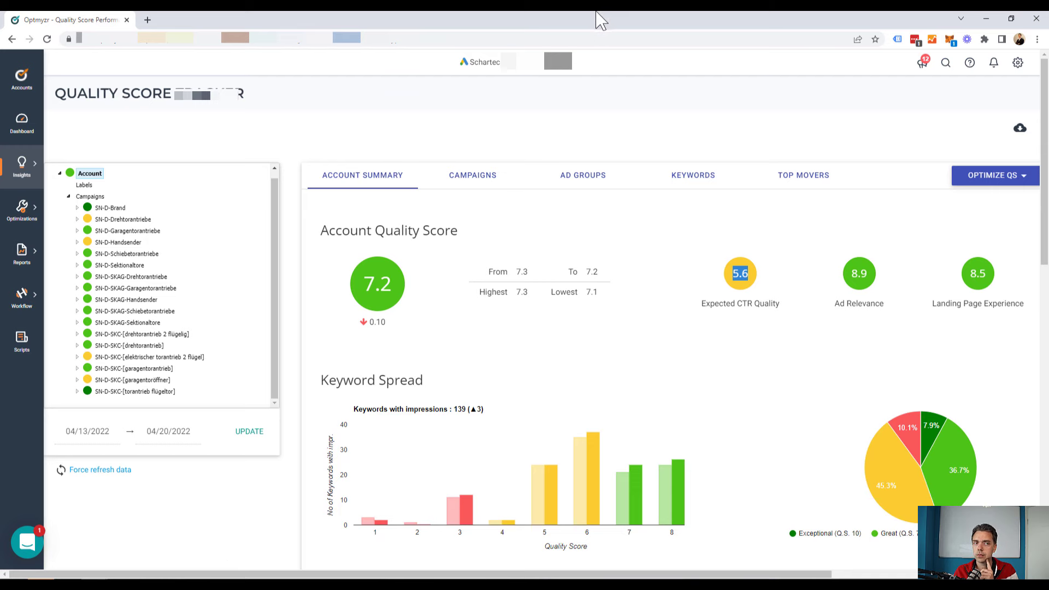
Step: Return to Google Ads and open the search keywords of the SN-D-SKAG-Sektionaltore campaign
{"action": "key", "text": "alt+Tab"}
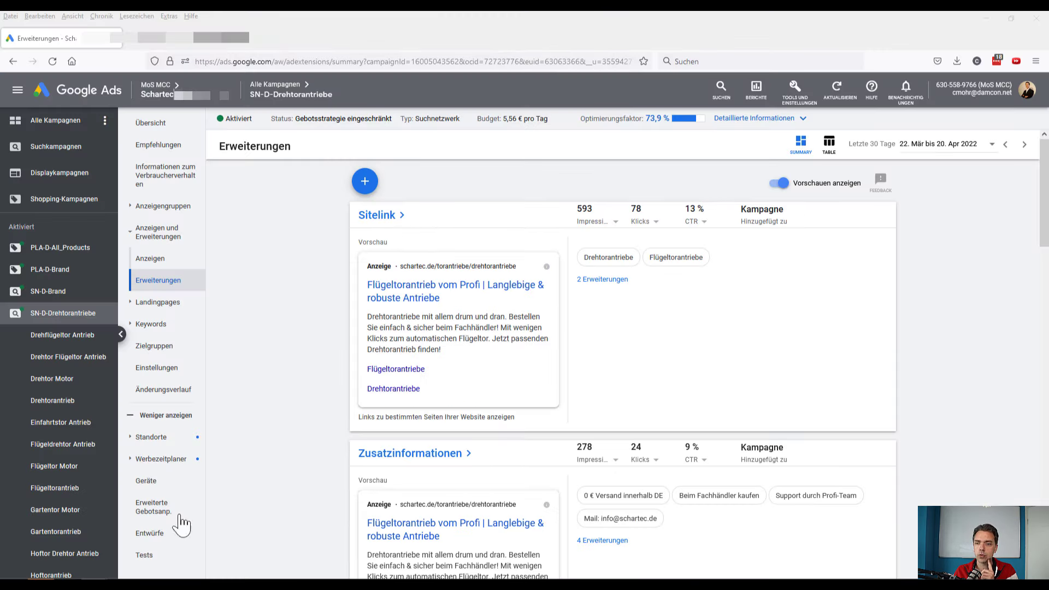
{"action": "scroll", "coordinate": [60, 383], "scroll_direction": "down", "scroll_amount": 8}
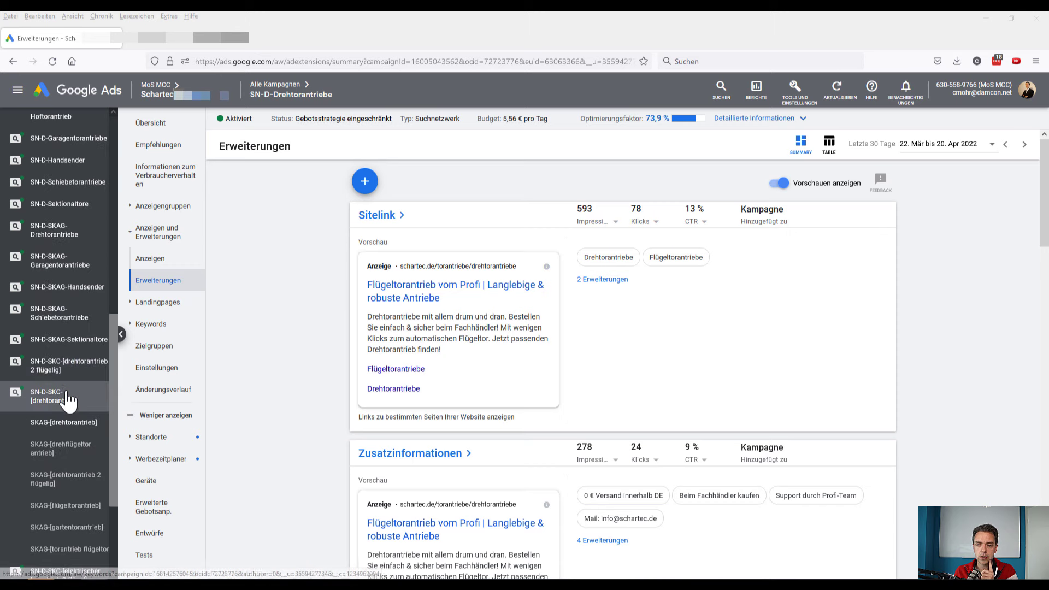
{"action": "scroll", "coordinate": [68, 393], "scroll_direction": "down", "scroll_amount": 1}
{"action": "left_click", "coordinate": [54, 343]}
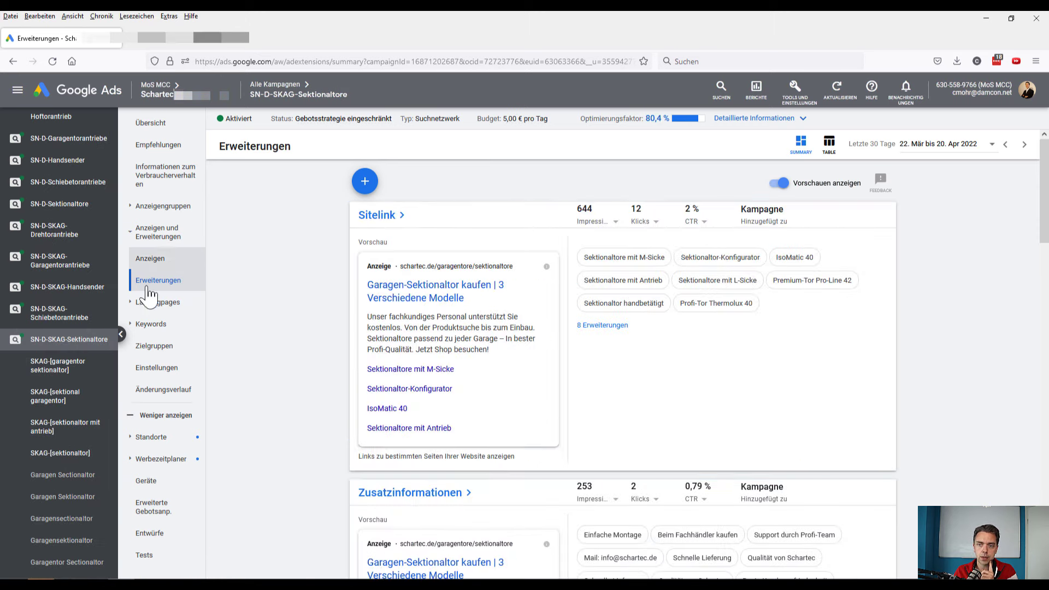
{"action": "left_click", "coordinate": [156, 324]}
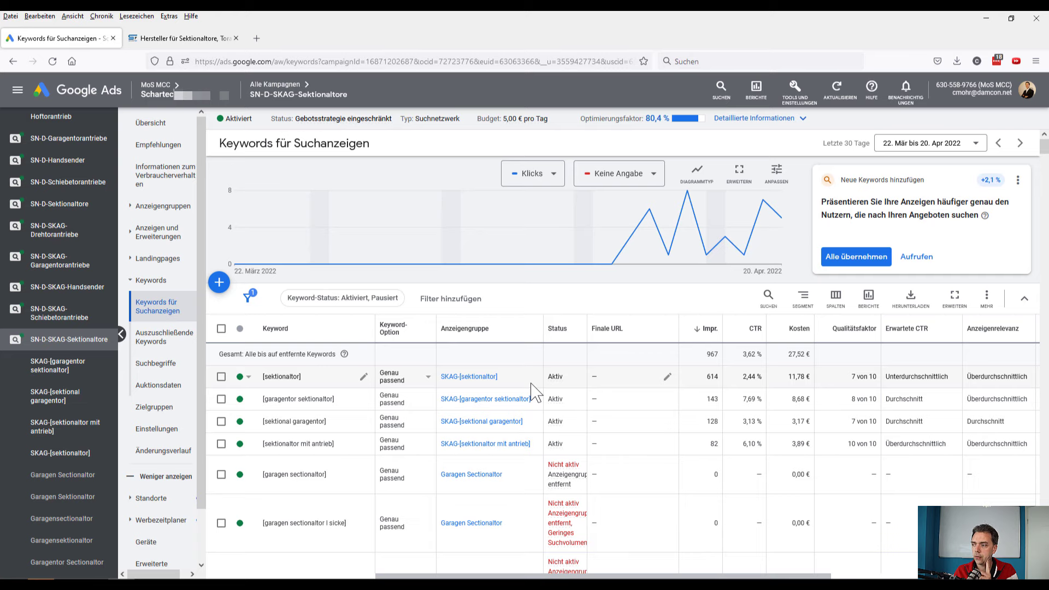
Step: Open the SKAG-[garagentor sektionaltor] ad group and examine its keyword's impressions, CTR, cost, quality factor and expected CTR
{"action": "left_click", "coordinate": [66, 367]}
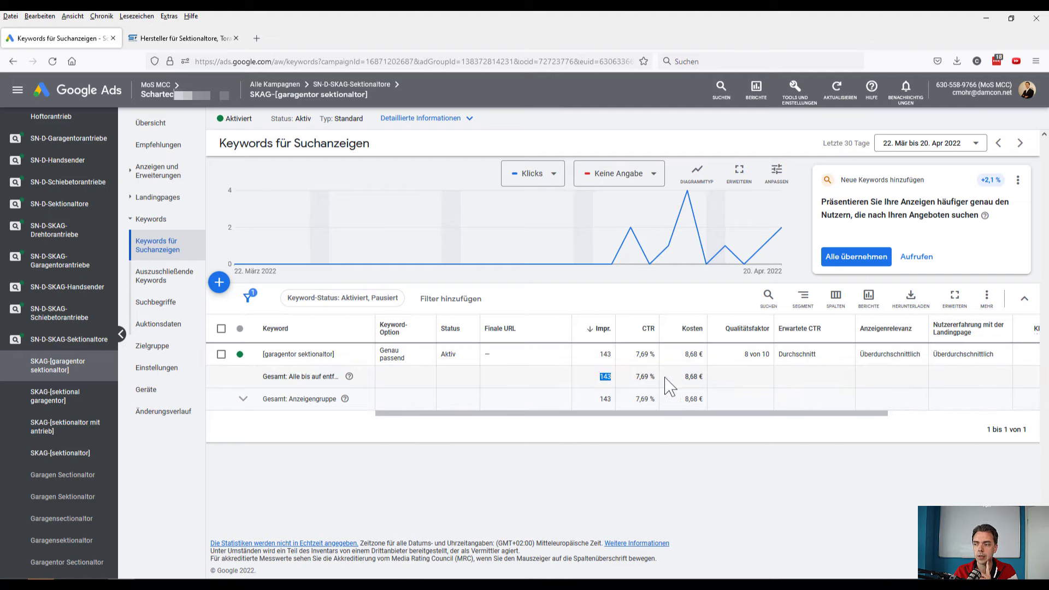
{"action": "double_click", "coordinate": [696, 382]}
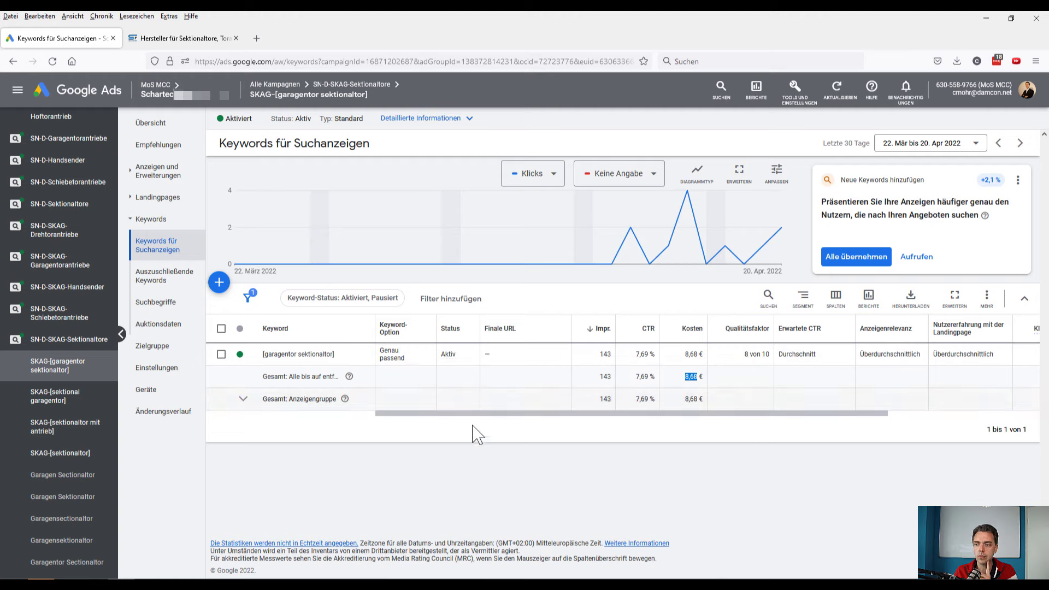
{"action": "left_click_drag", "start_coordinate": [520, 414], "coordinate": [534, 413]}
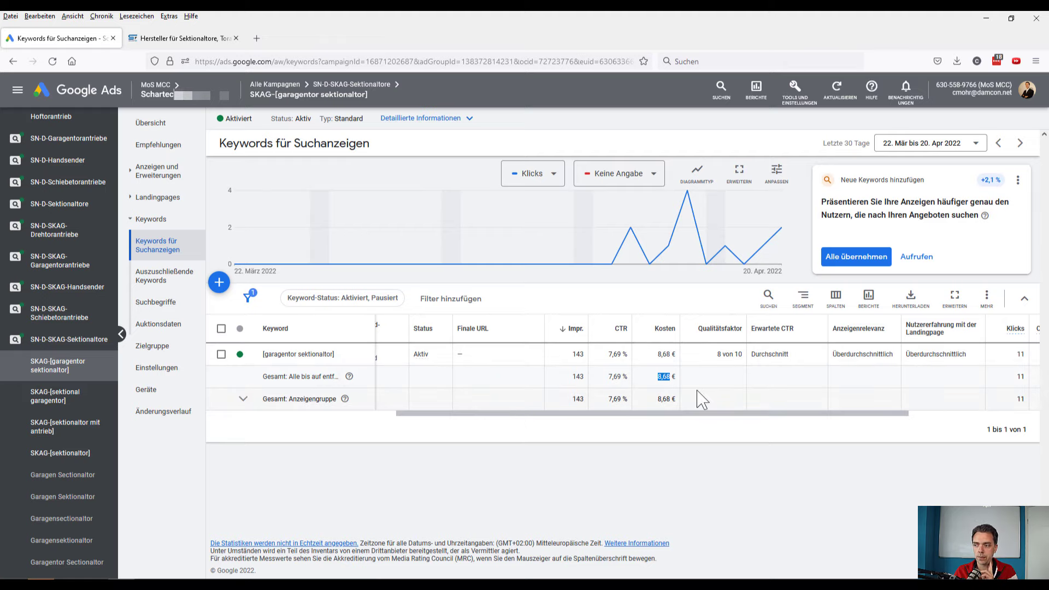
{"action": "left_click_drag", "start_coordinate": [608, 354], "coordinate": [628, 357]}
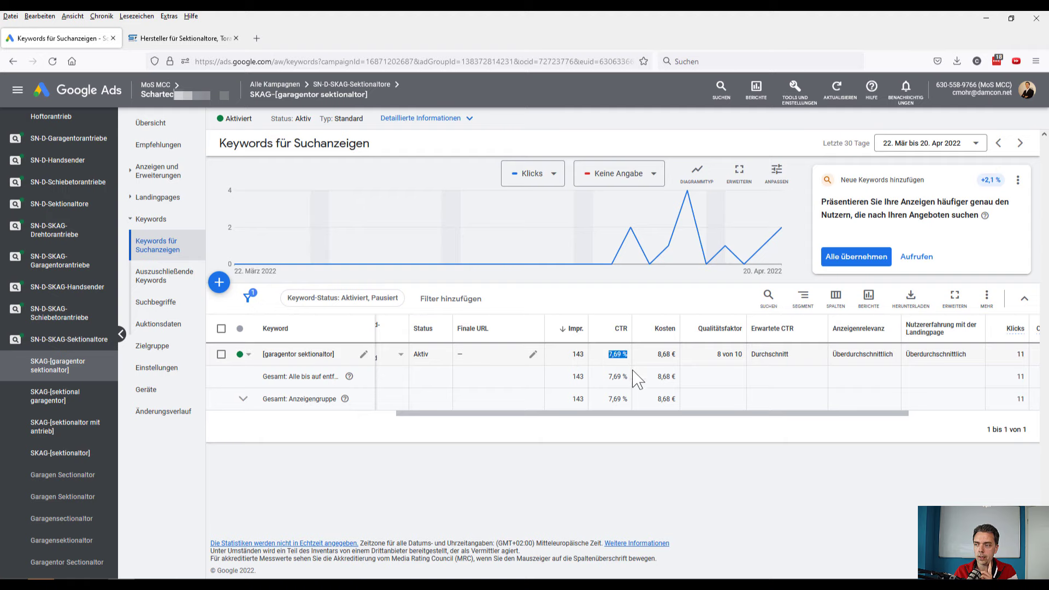
{"action": "left_click_drag", "start_coordinate": [621, 415], "coordinate": [706, 415]}
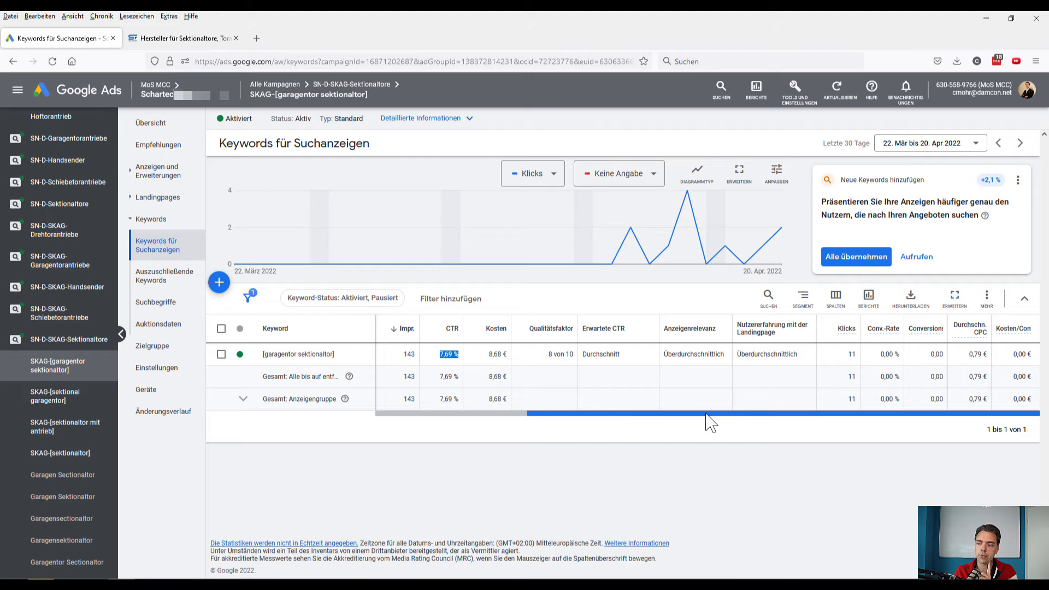
{"action": "left_click_drag", "start_coordinate": [706, 414], "coordinate": [540, 437]}
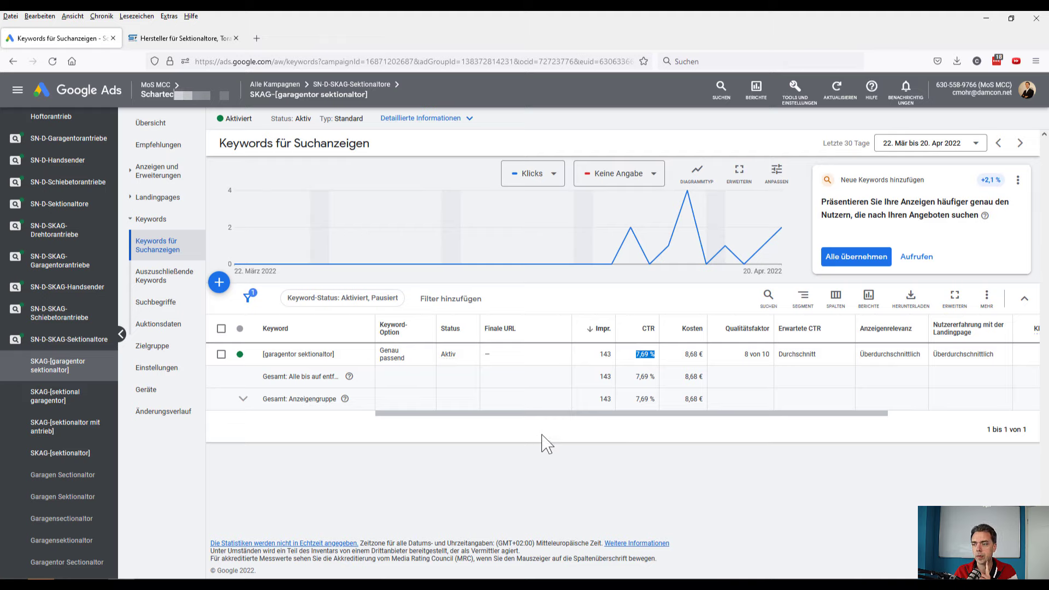
{"action": "left_click_drag", "start_coordinate": [607, 354], "coordinate": [563, 354]}
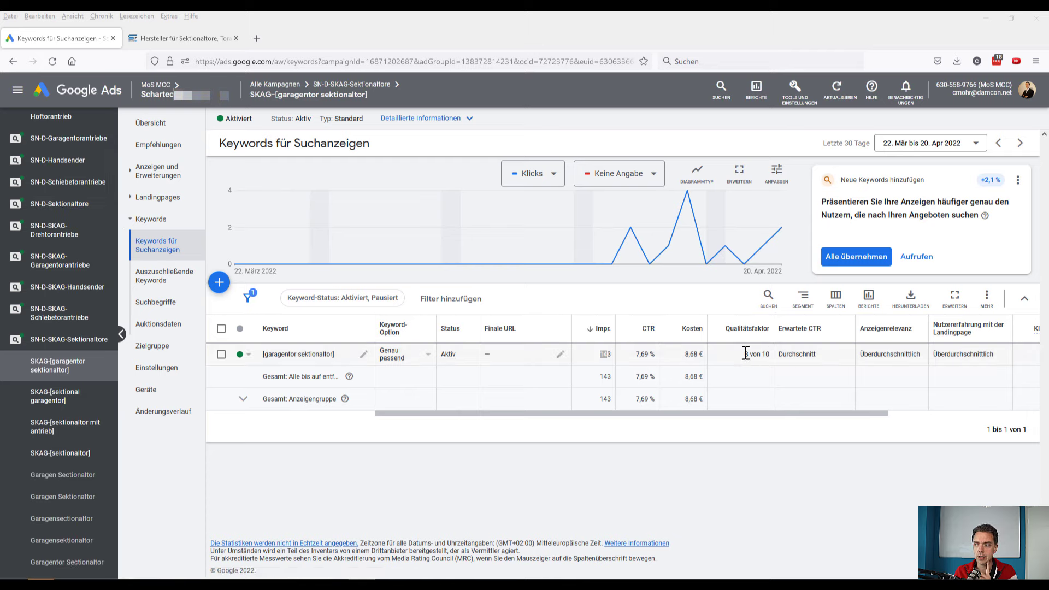
{"action": "left_click_drag", "start_coordinate": [744, 354], "coordinate": [799, 354]}
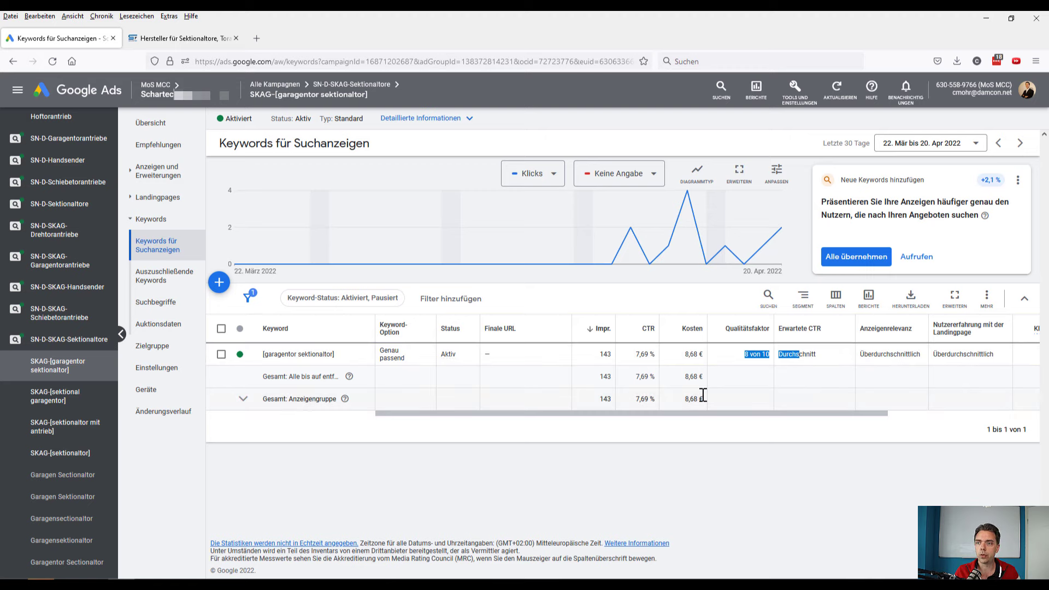
Step: Open the Zielgruppenverwaltung and look through the segments based on first-party data and their sizes
{"action": "left_click", "coordinate": [796, 92]}
{"action": "left_click", "coordinate": [445, 154]}
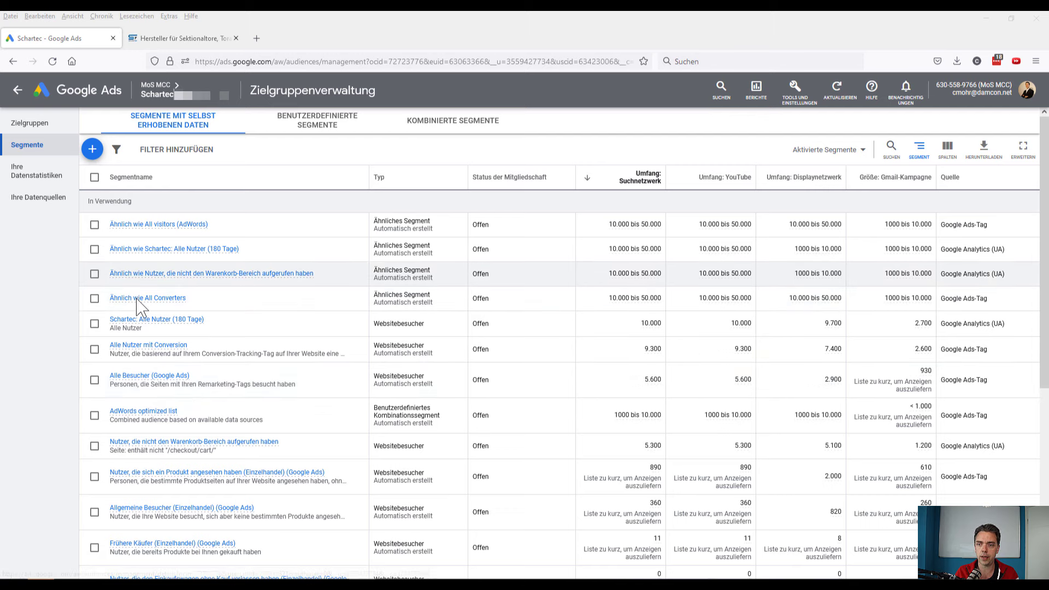
{"action": "scroll", "coordinate": [211, 393], "scroll_direction": "down", "scroll_amount": 5}
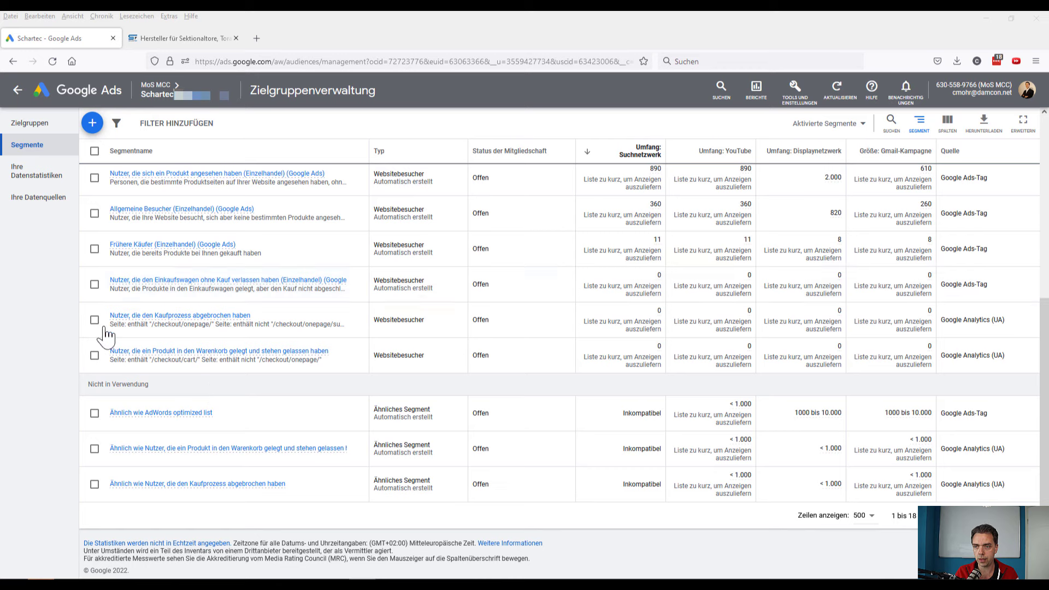
{"action": "mouse_move", "coordinate": [207, 285]}
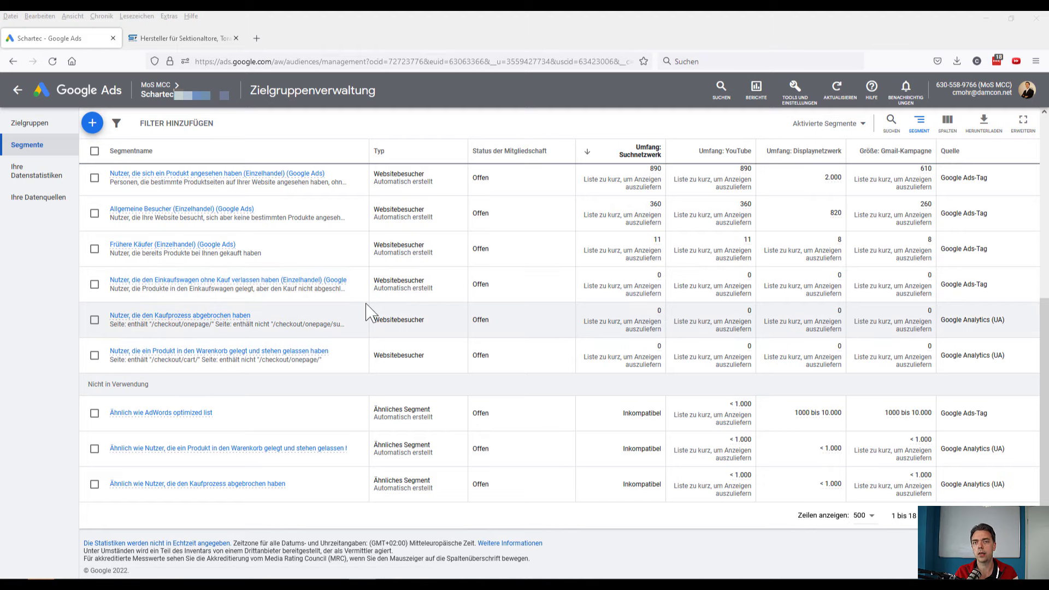
{"action": "scroll", "coordinate": [442, 373], "scroll_direction": "up", "scroll_amount": 5}
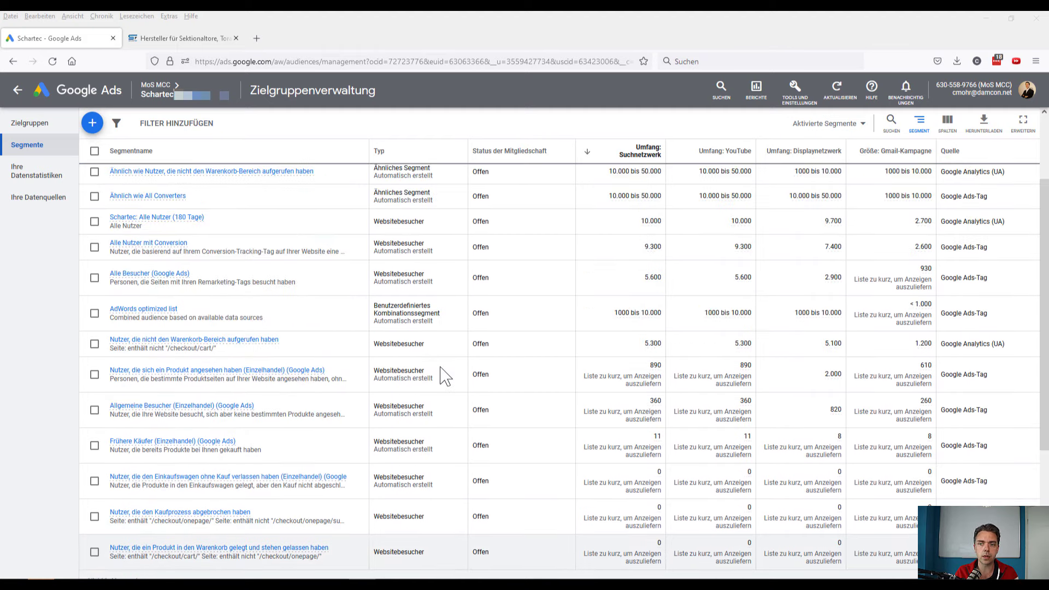
{"action": "scroll", "coordinate": [443, 376], "scroll_direction": "up", "scroll_amount": 2}
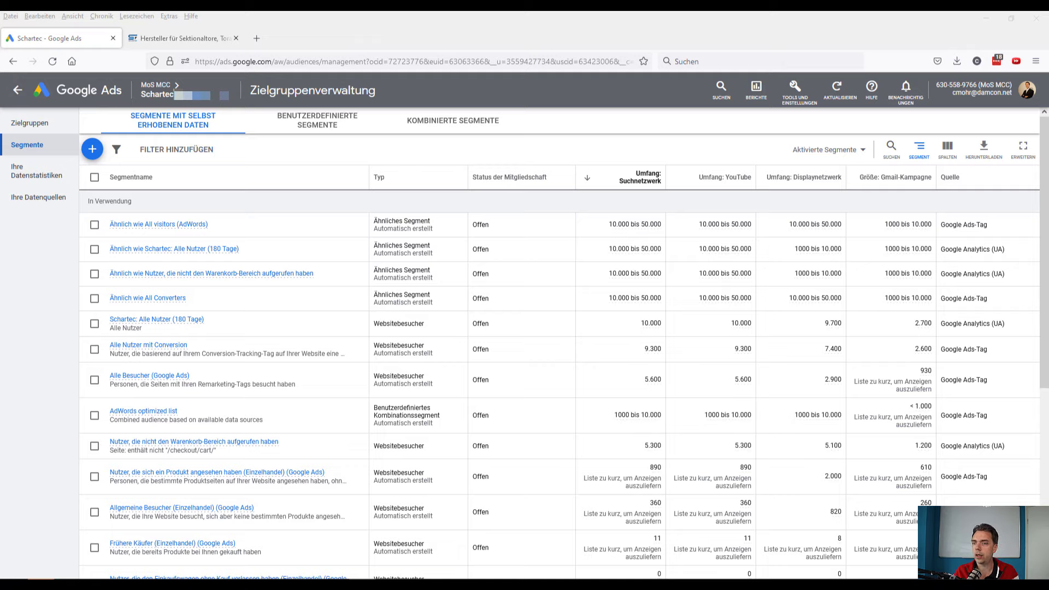
Step: Examine the new custom segment options for Google search terms and similar websites, and cancel without saving
{"action": "left_click", "coordinate": [344, 129]}
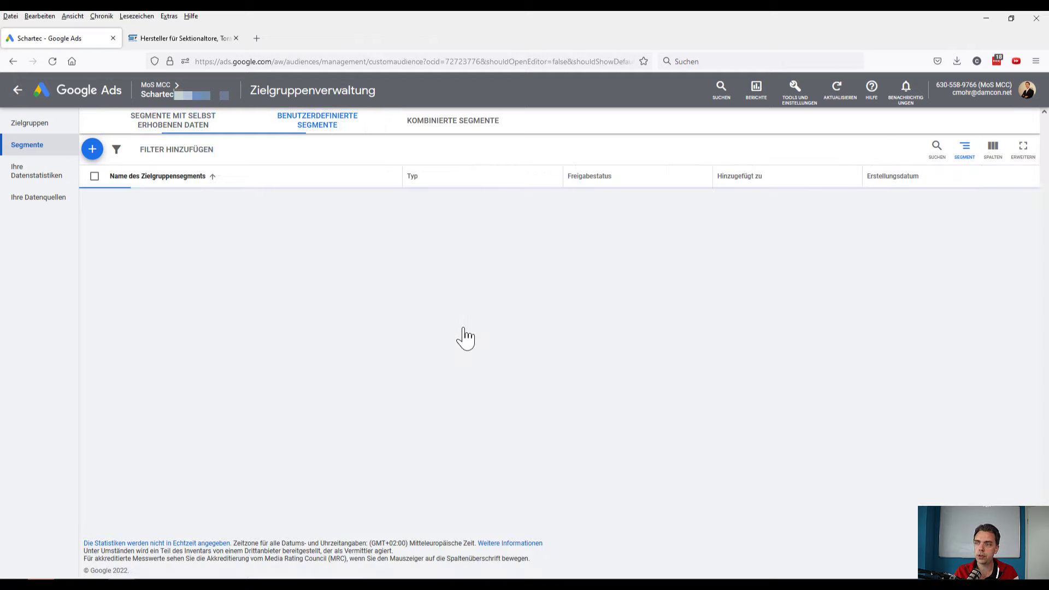
{"action": "left_click", "coordinate": [93, 149]}
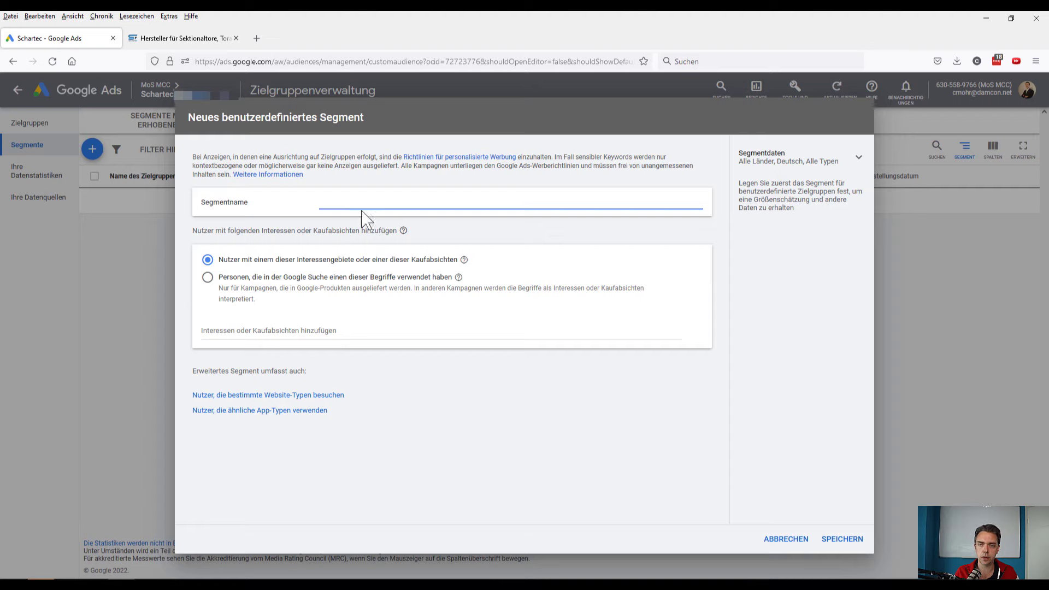
{"action": "left_click", "coordinate": [269, 278]}
{"action": "left_click", "coordinate": [276, 329]}
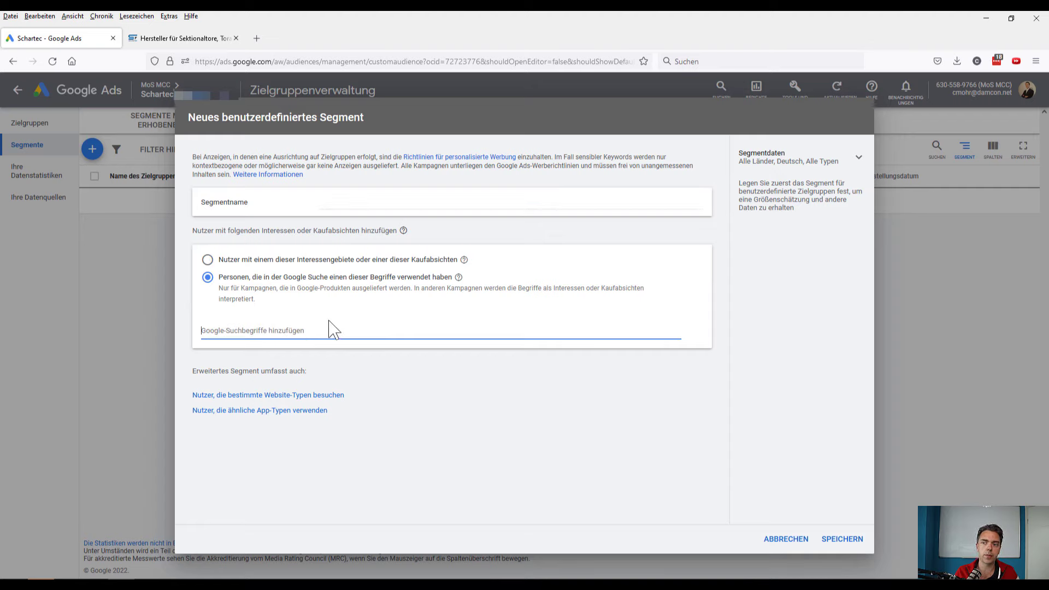
{"action": "left_click", "coordinate": [288, 396]}
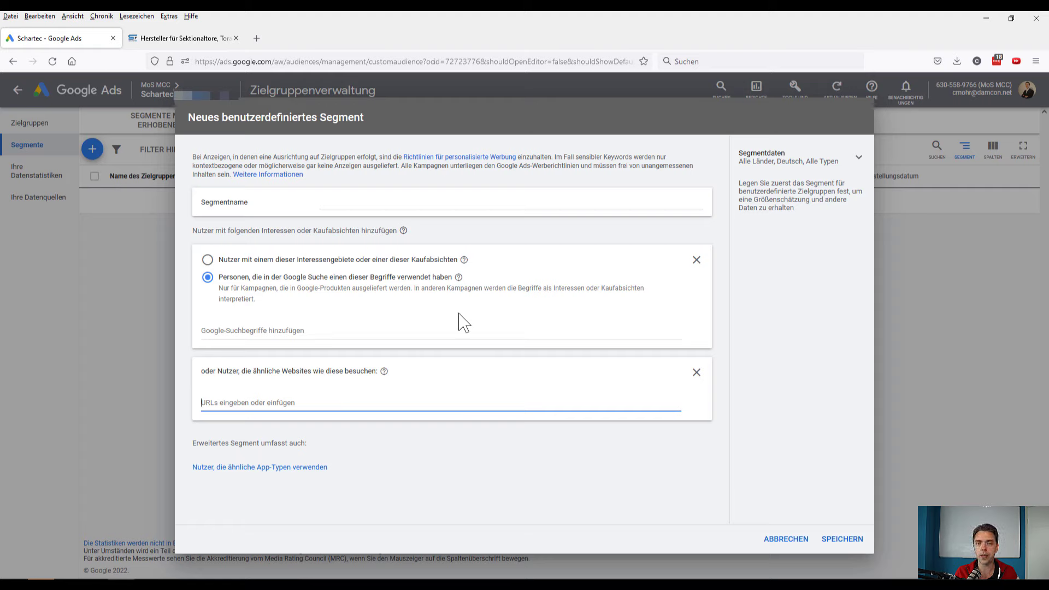
{"action": "left_click", "coordinate": [291, 326]}
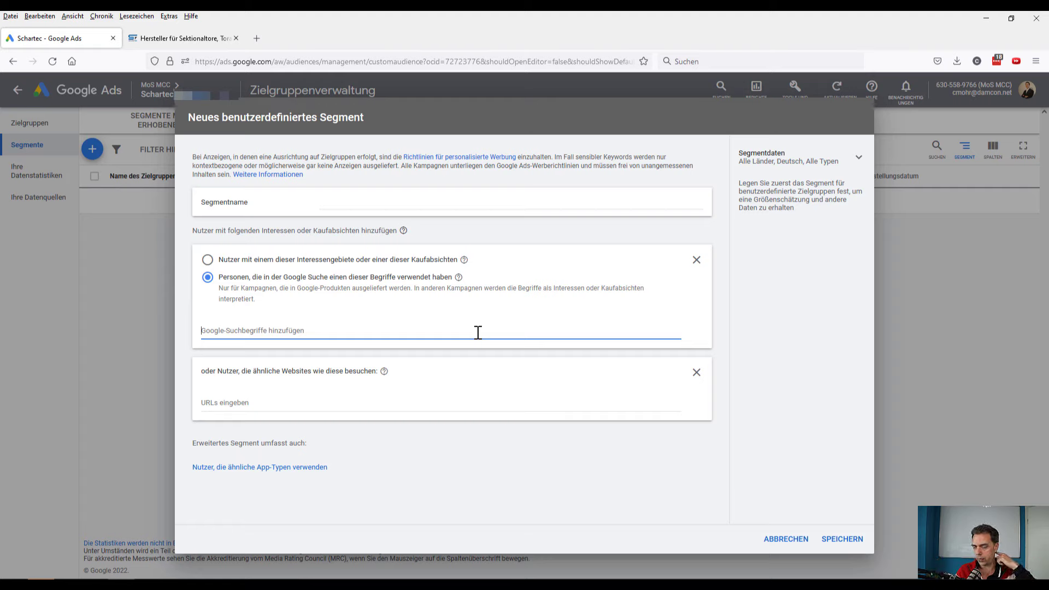
{"action": "left_click", "coordinate": [786, 540]}
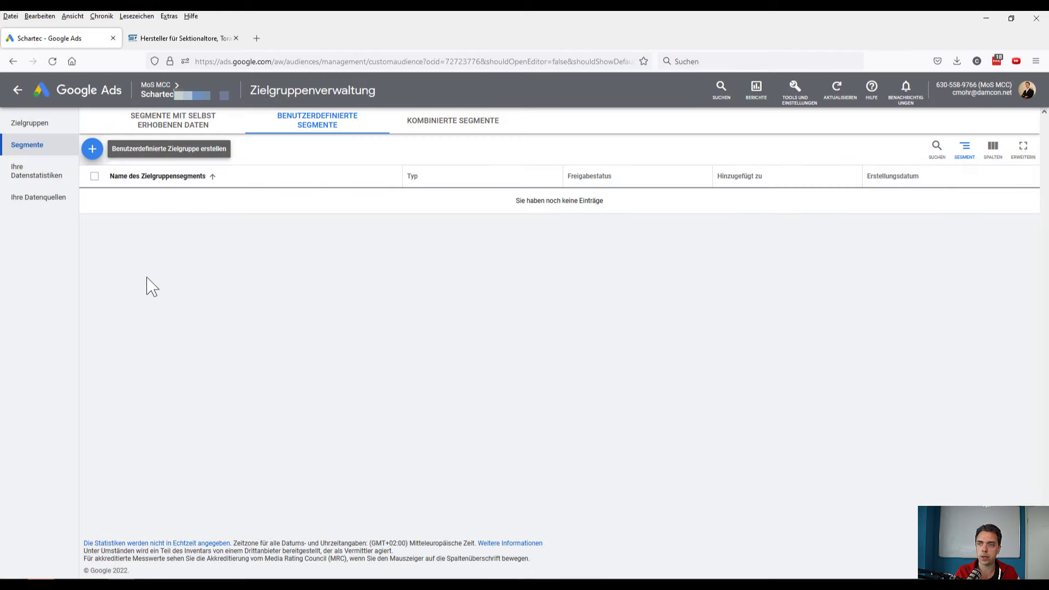
Step: Leave the Zielgruppenverwaltung and look through the list of active campaigns with their budgets and statuses
{"action": "left_click", "coordinate": [24, 89]}
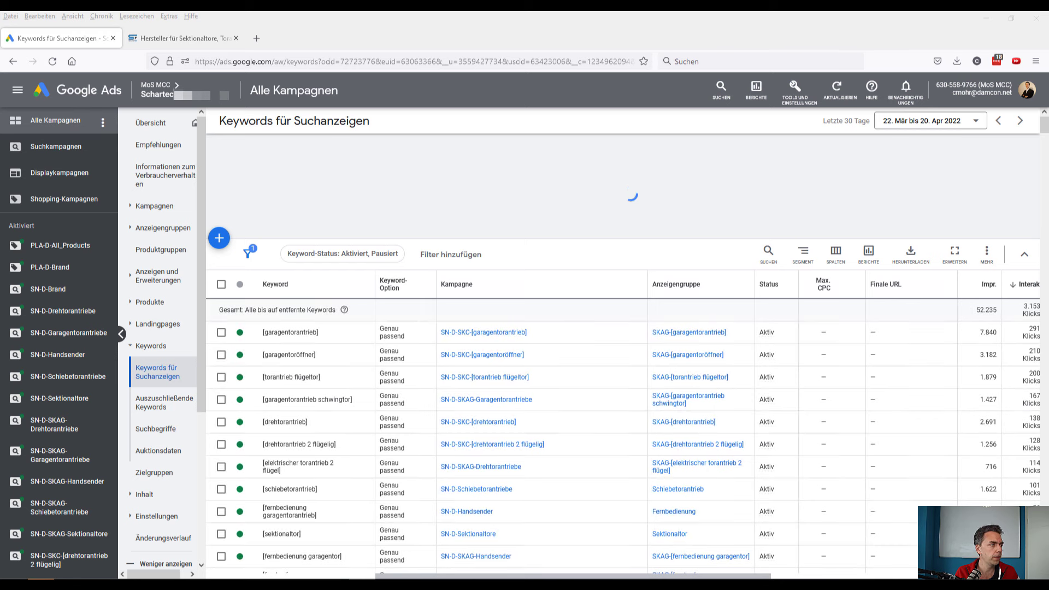
{"action": "left_click", "coordinate": [154, 206]}
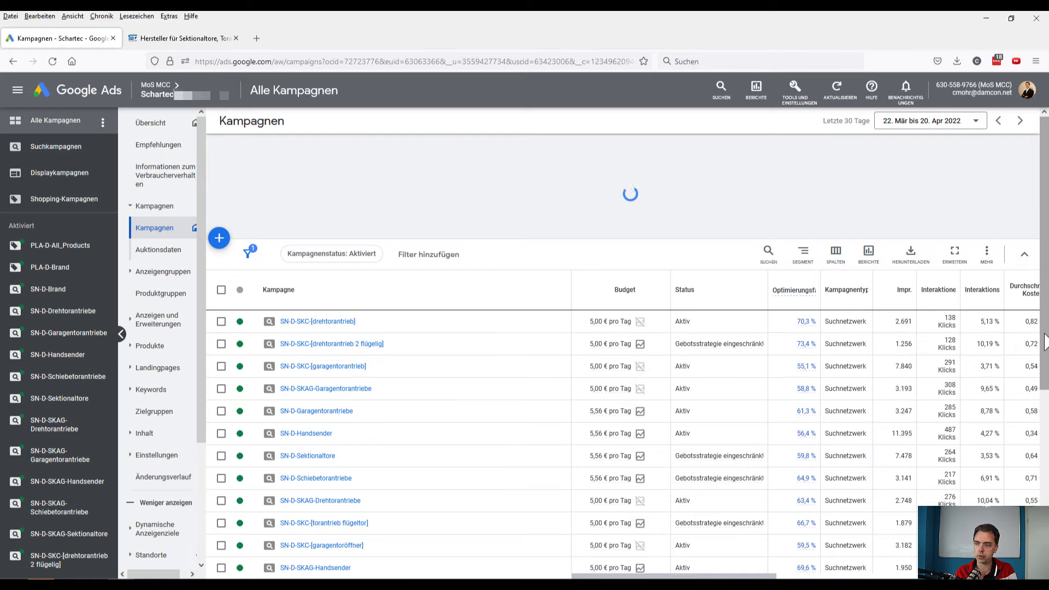
{"action": "scroll", "coordinate": [731, 275], "scroll_direction": "down", "scroll_amount": 3}
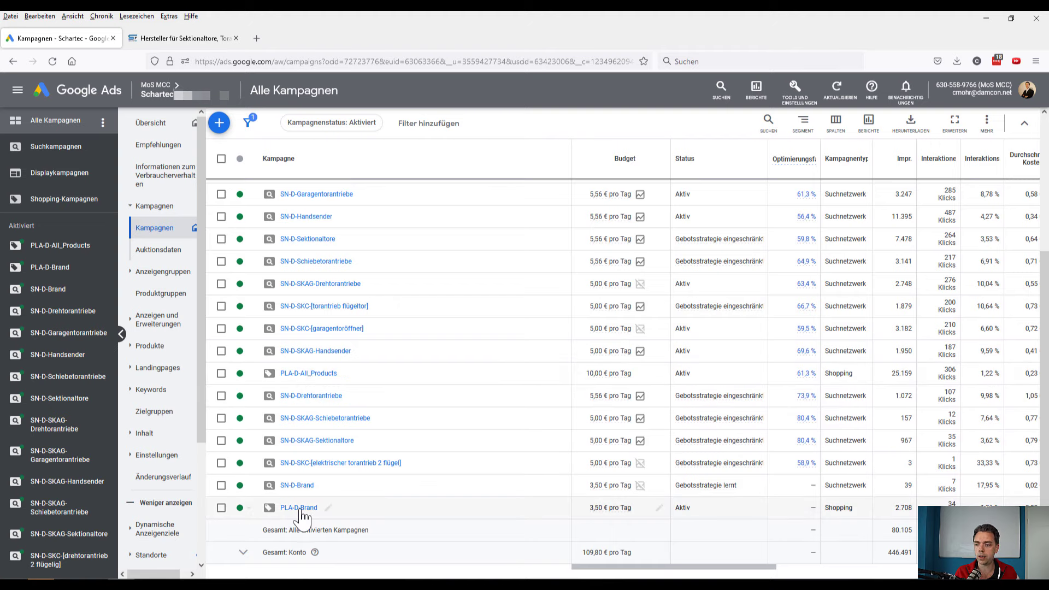
Step: Examine the Maximale Performance campaign type for a new campaign with the Umsätze goal, and cancel the campaign creation
{"action": "left_click", "coordinate": [221, 124]}
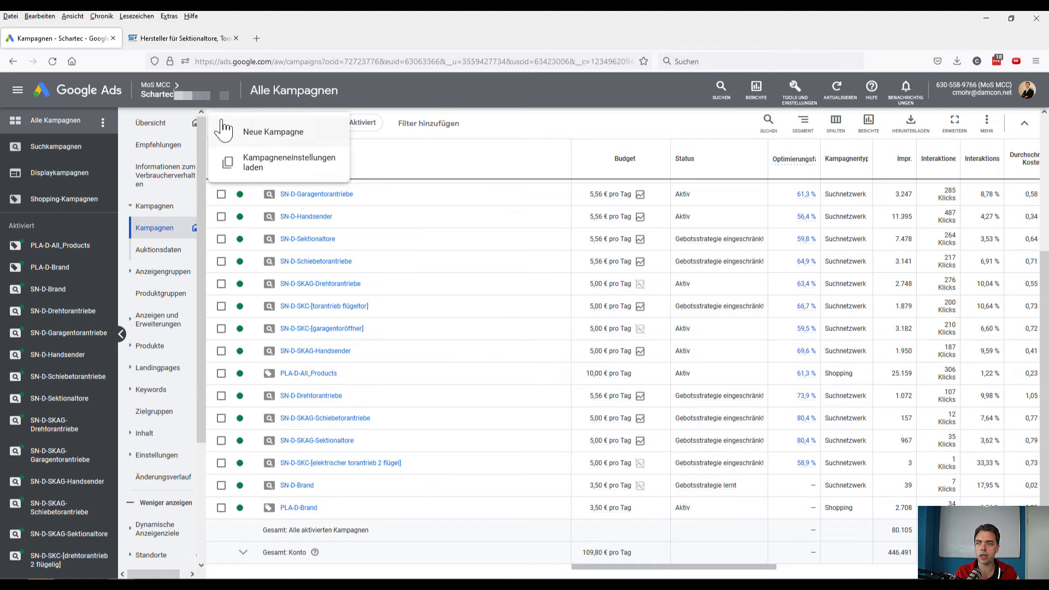
{"action": "left_click", "coordinate": [310, 134]}
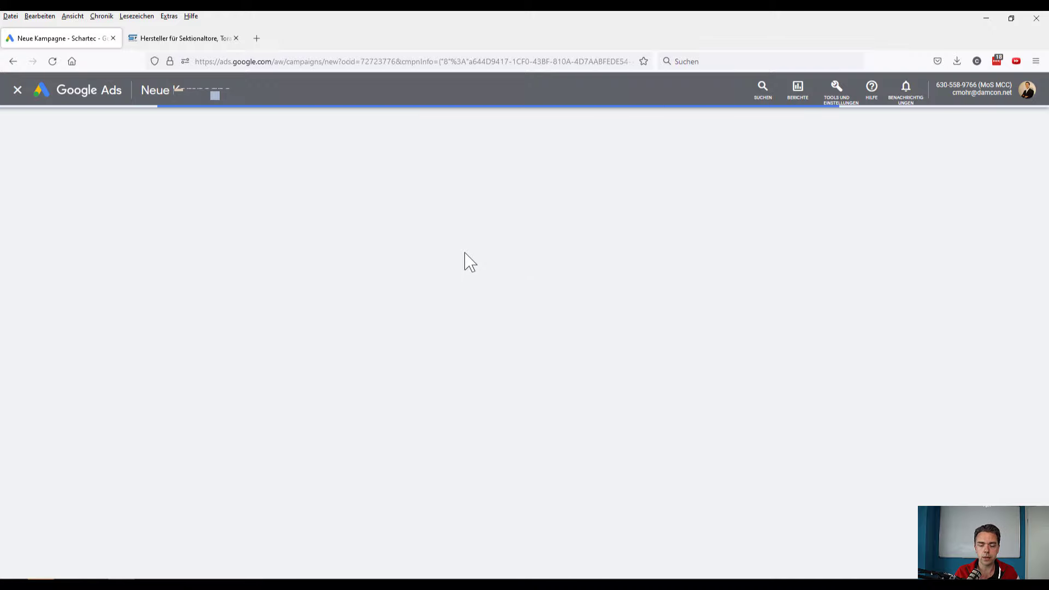
{"action": "left_click", "coordinate": [465, 256]}
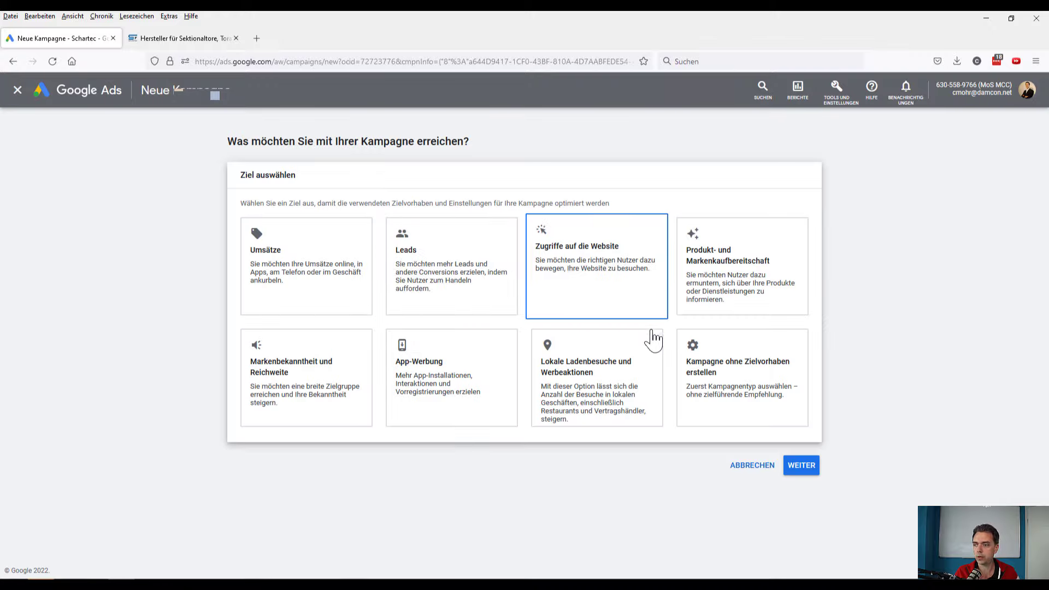
{"action": "left_click", "coordinate": [346, 290]}
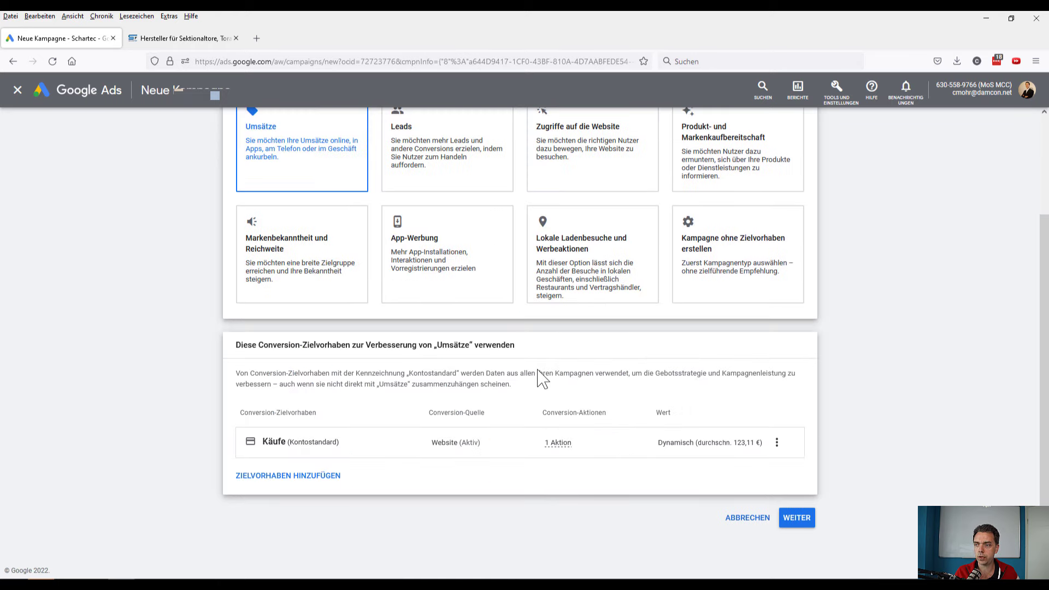
{"action": "left_click", "coordinate": [796, 518]}
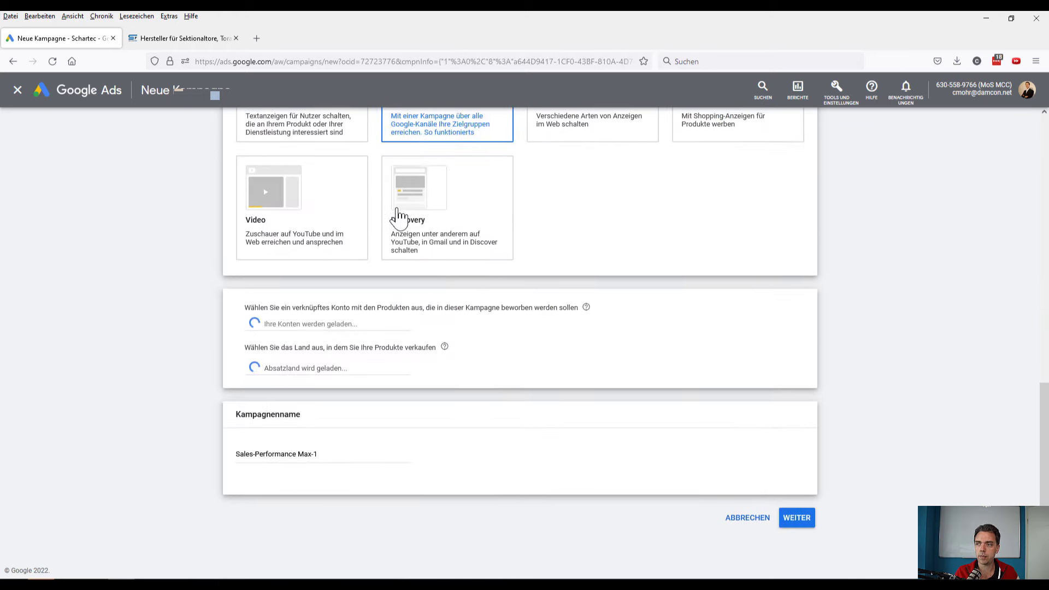
{"action": "scroll", "coordinate": [581, 298], "scroll_direction": "up", "scroll_amount": 2}
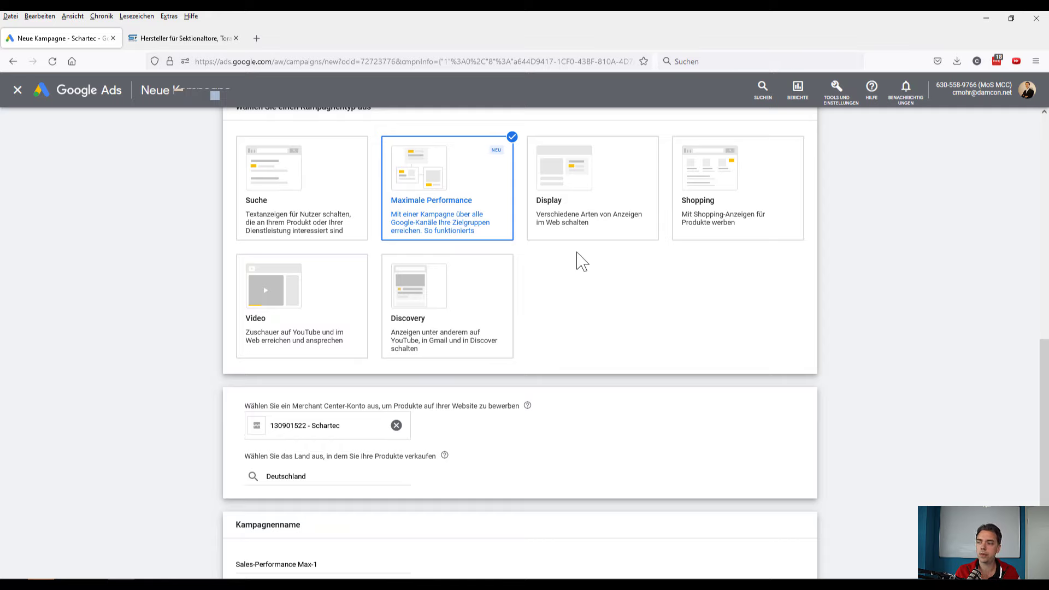
{"action": "scroll", "coordinate": [582, 262], "scroll_direction": "down", "scroll_amount": 3}
{"action": "left_click", "coordinate": [748, 521]}
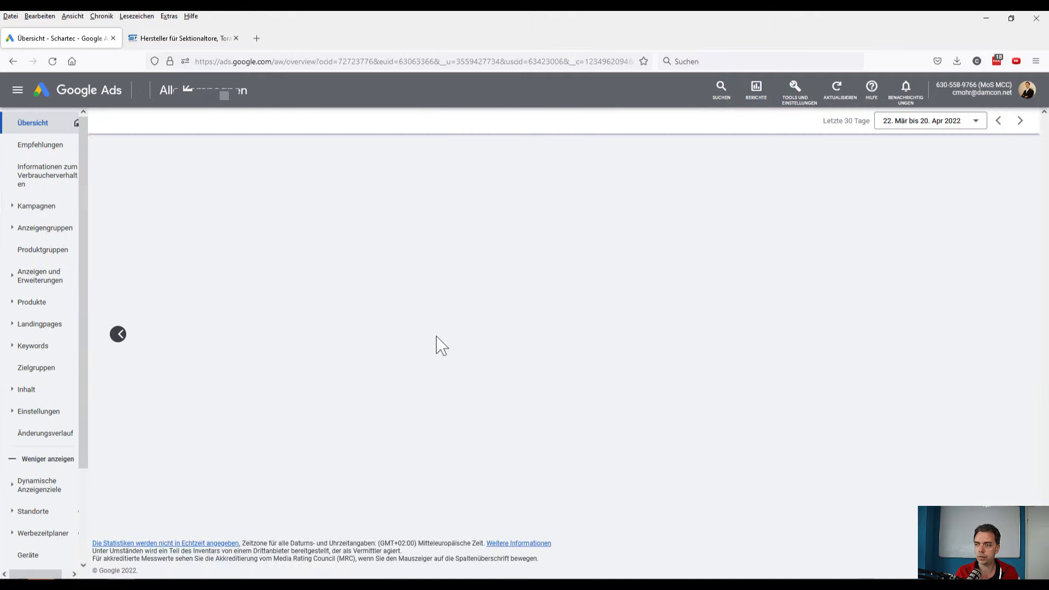
Step: Open the Auktionsdaten of all campaigns and examine competitors such as rolladenplanet.de and baudiscount-garagen.de
{"action": "left_click", "coordinate": [174, 208]}
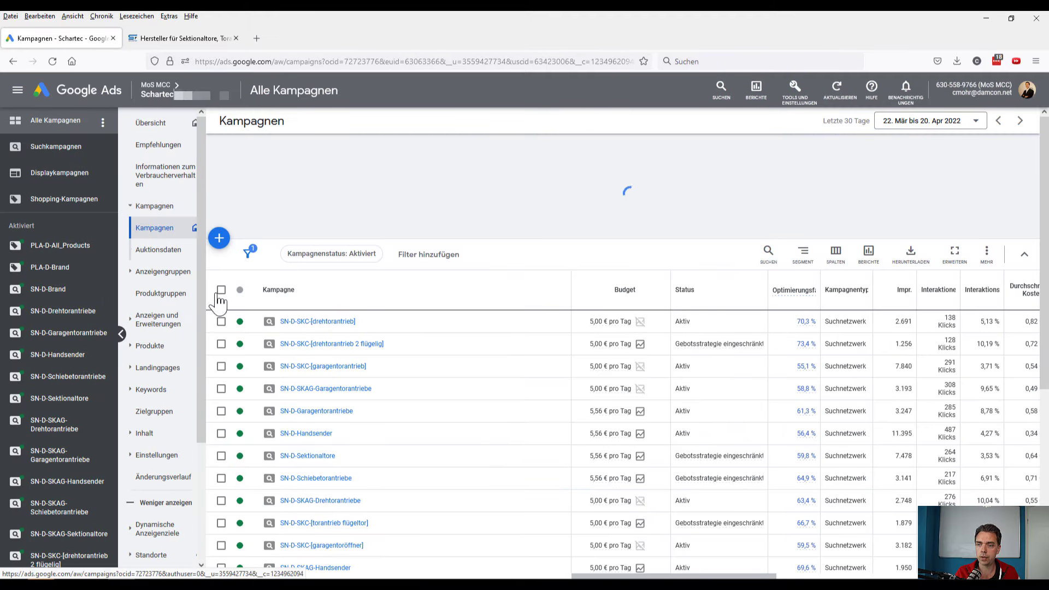
{"action": "left_click", "coordinate": [157, 251]}
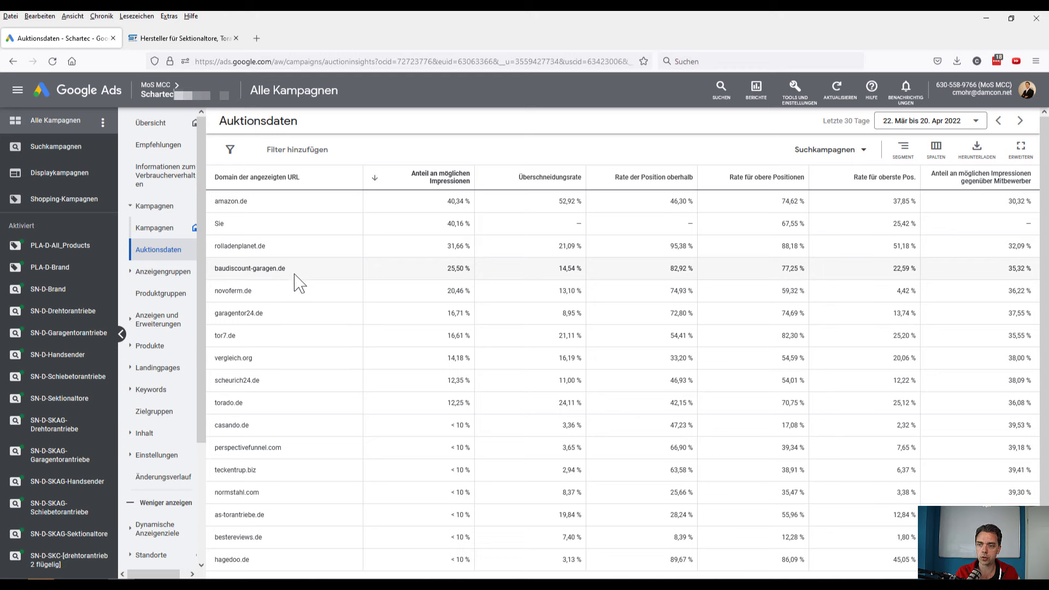
{"action": "scroll", "coordinate": [293, 358], "scroll_direction": "down", "scroll_amount": 2}
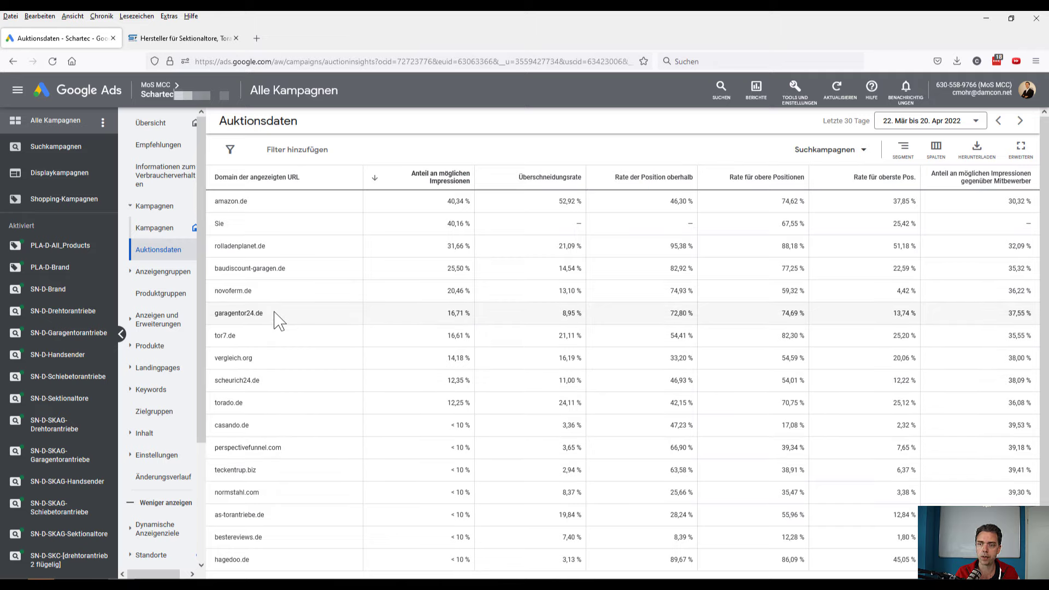
{"action": "left_click_drag", "start_coordinate": [278, 321], "coordinate": [215, 325]}
{"action": "mouse_move", "coordinate": [213, 269]}
{"action": "left_mouse_down"}
{"action": "mouse_move", "coordinate": [291, 265]}
{"action": "mouse_move", "coordinate": [213, 248]}
{"action": "left_mouse_up"}
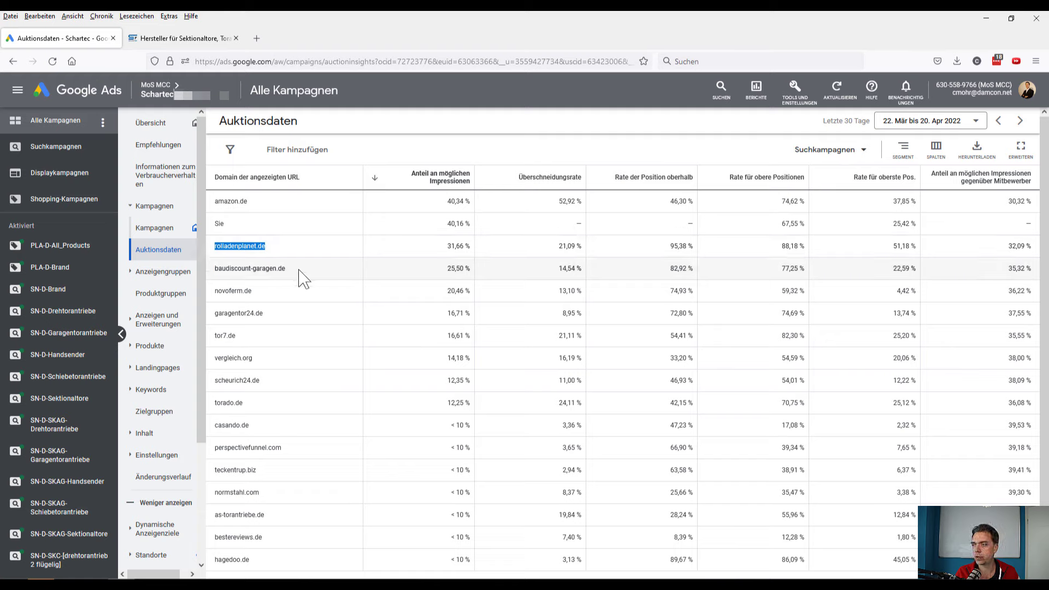
{"action": "left_click_drag", "start_coordinate": [285, 268], "coordinate": [213, 269]}
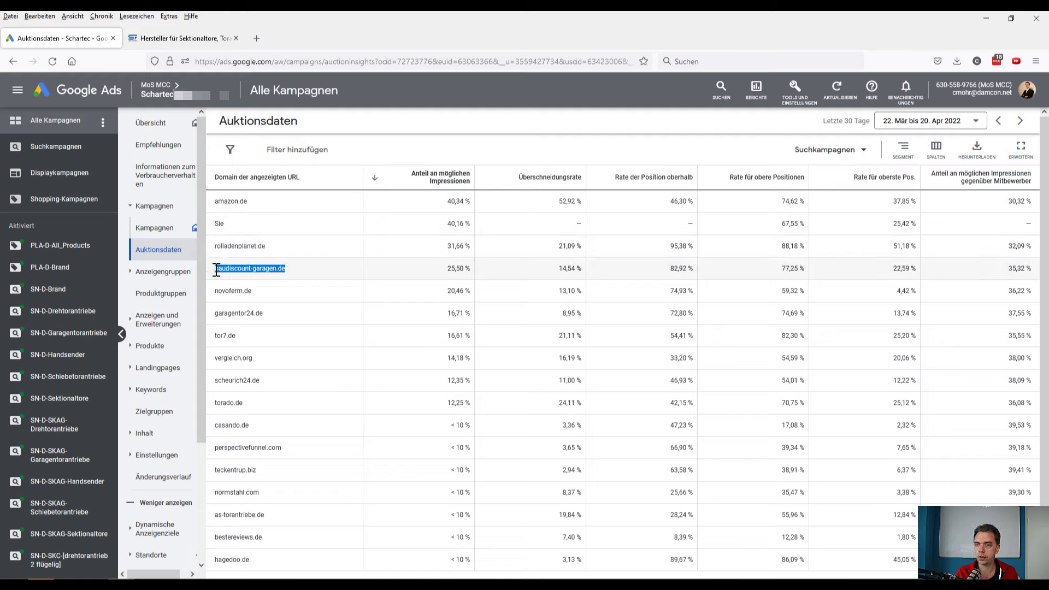
{"action": "left_click", "coordinate": [289, 282]}
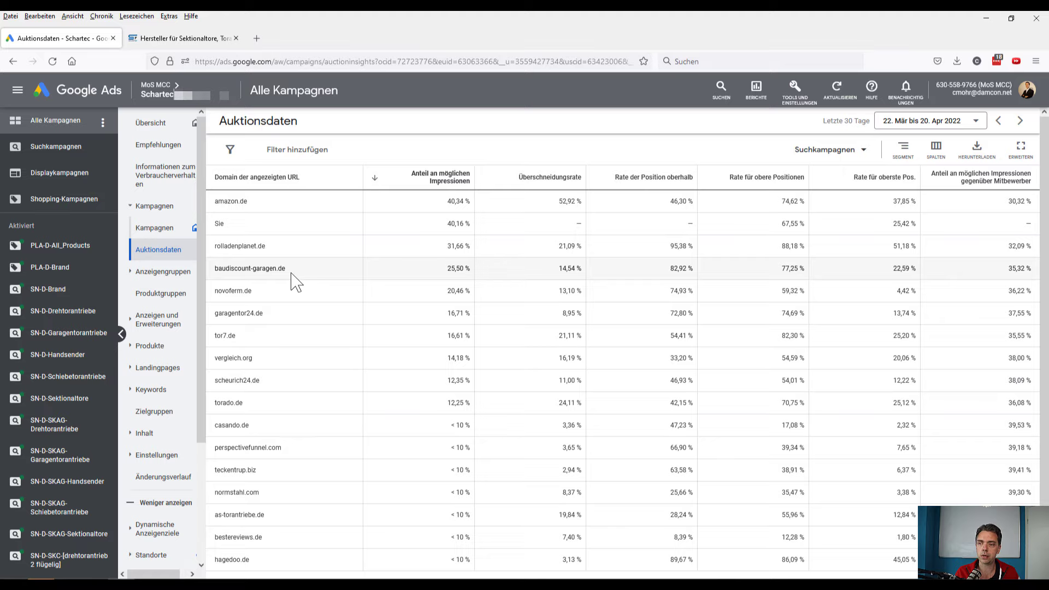
{"action": "left_click_drag", "start_coordinate": [286, 269], "coordinate": [216, 270]}
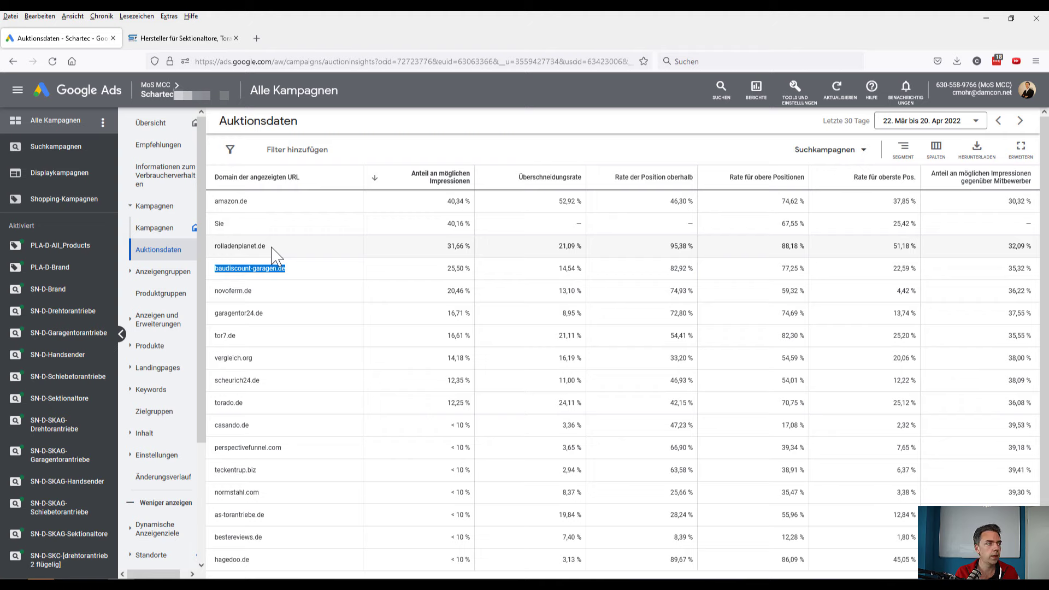
Step: Return to the campaign list, switch to the Schartec shop website and look through its product categories, including Torantriebe
{"action": "left_click", "coordinate": [156, 228]}
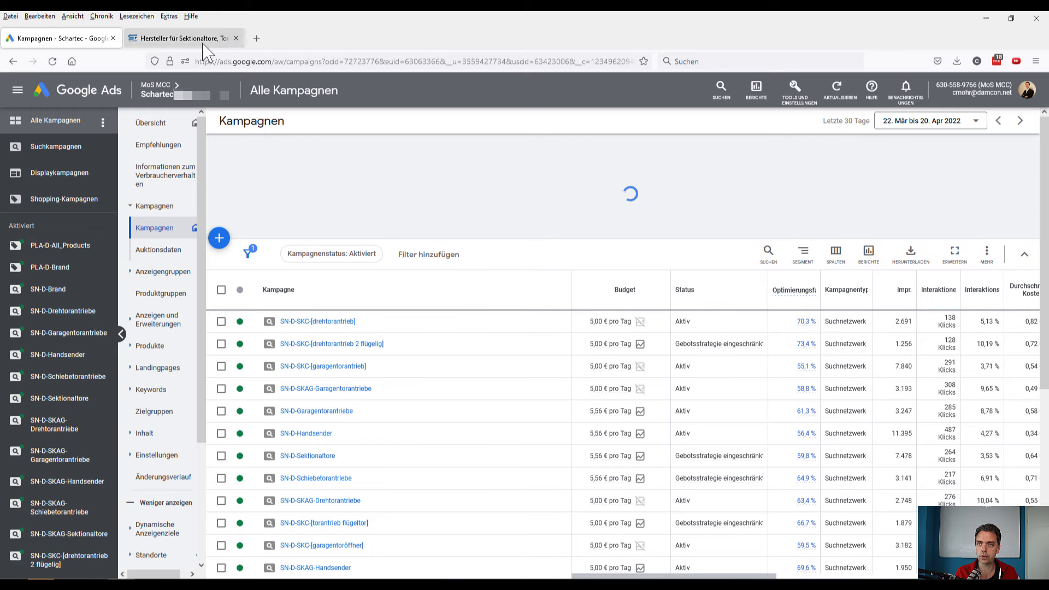
{"action": "left_click", "coordinate": [180, 39]}
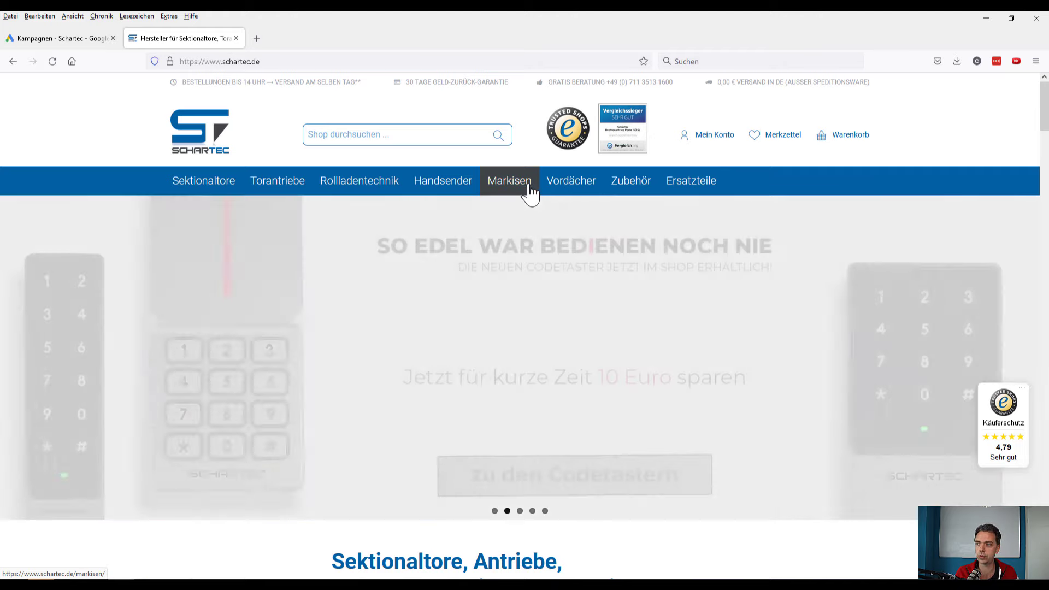
{"action": "mouse_move", "coordinate": [426, 191]}
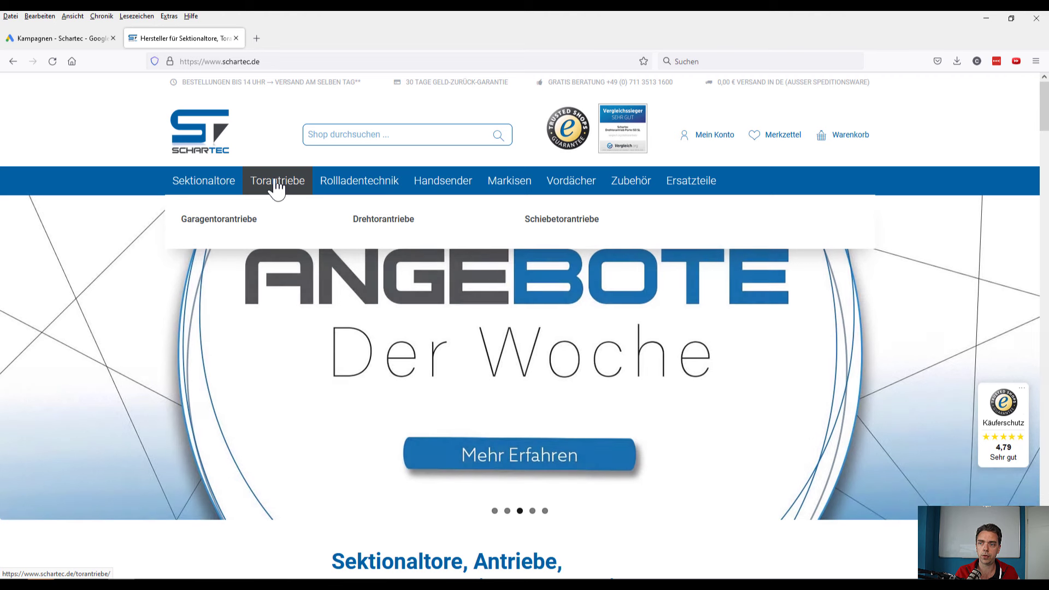
{"action": "mouse_move", "coordinate": [212, 187]}
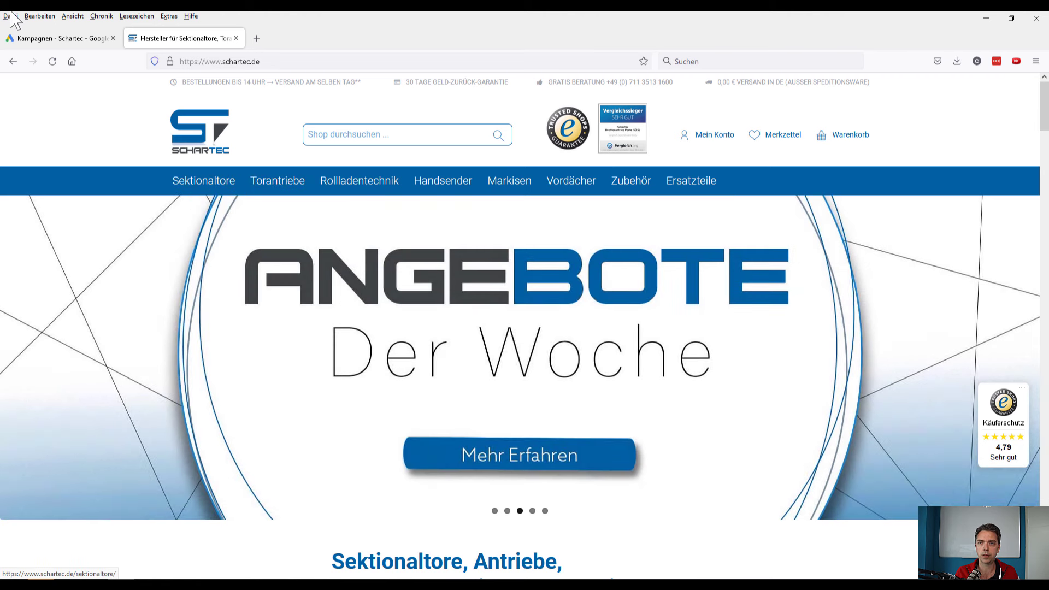
Step: Return to Google Ads and review the account's Empfehlungen, from the Maximale Performance campaign to new keywords and missing extensions
{"action": "left_click", "coordinate": [57, 38]}
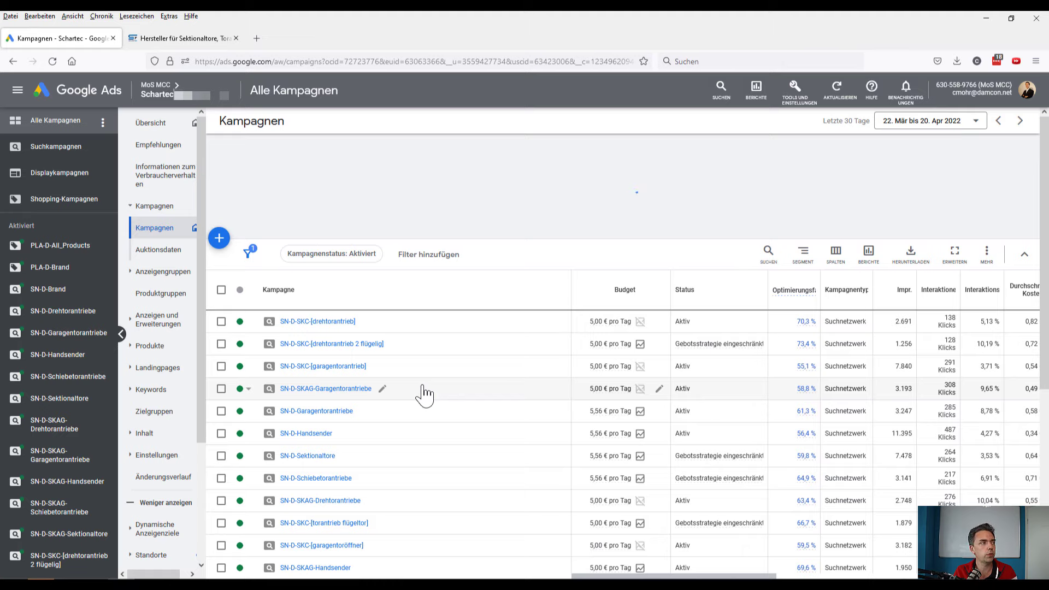
{"action": "left_click", "coordinate": [156, 146]}
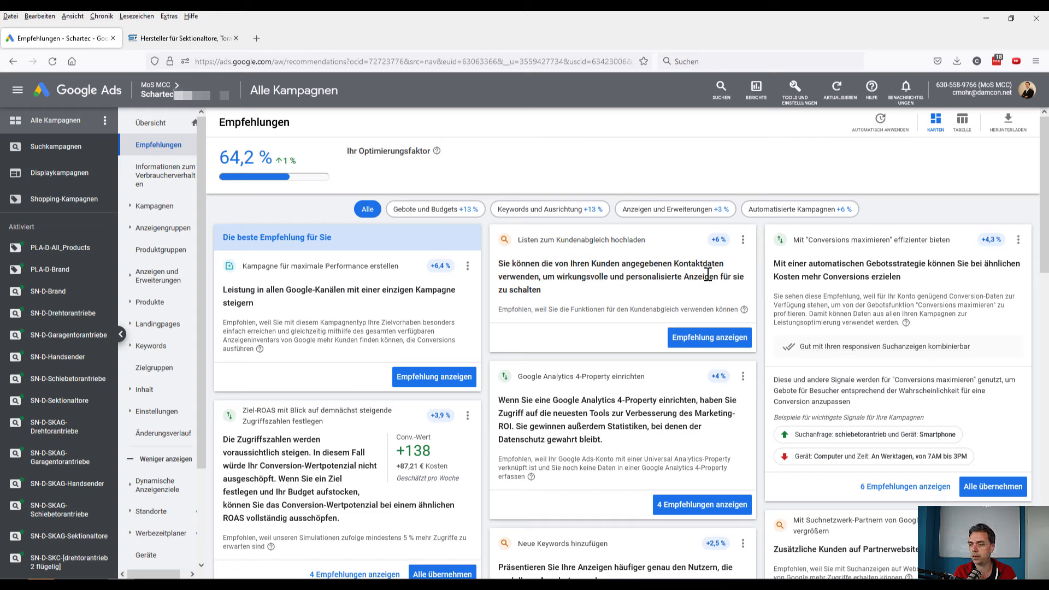
{"action": "left_click", "coordinate": [467, 266]}
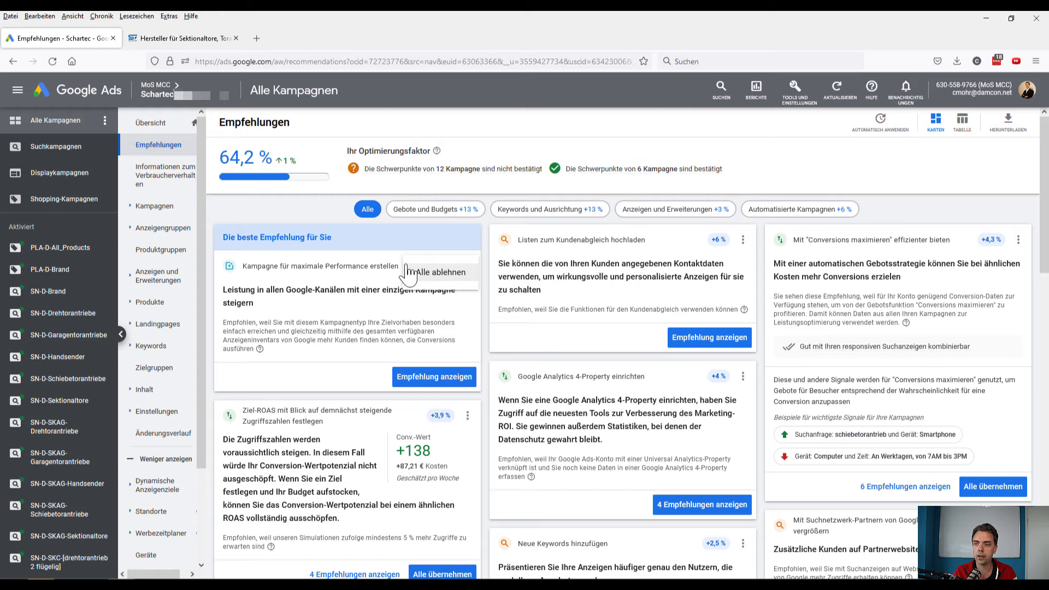
{"action": "left_click", "coordinate": [283, 224]}
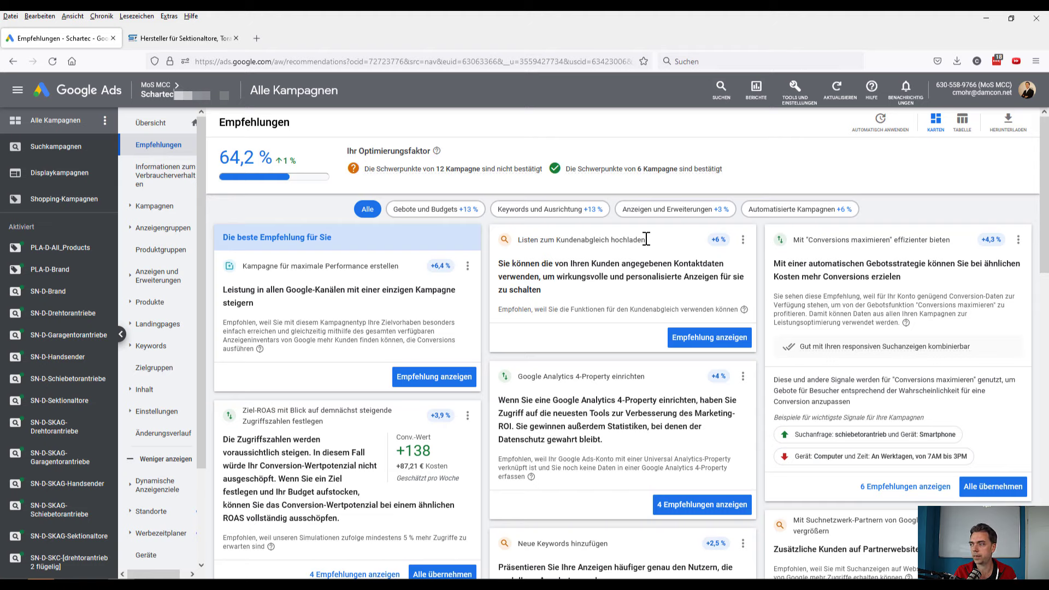
{"action": "left_click_drag", "start_coordinate": [1045, 235], "coordinate": [1047, 316]}
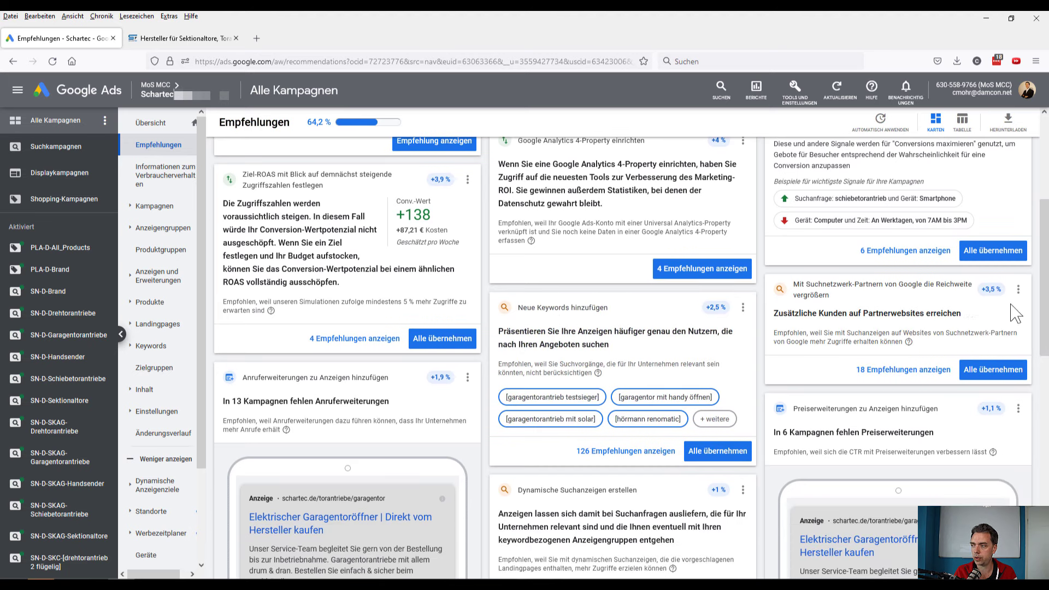
{"action": "scroll", "coordinate": [1013, 315], "scroll_direction": "down", "scroll_amount": 2}
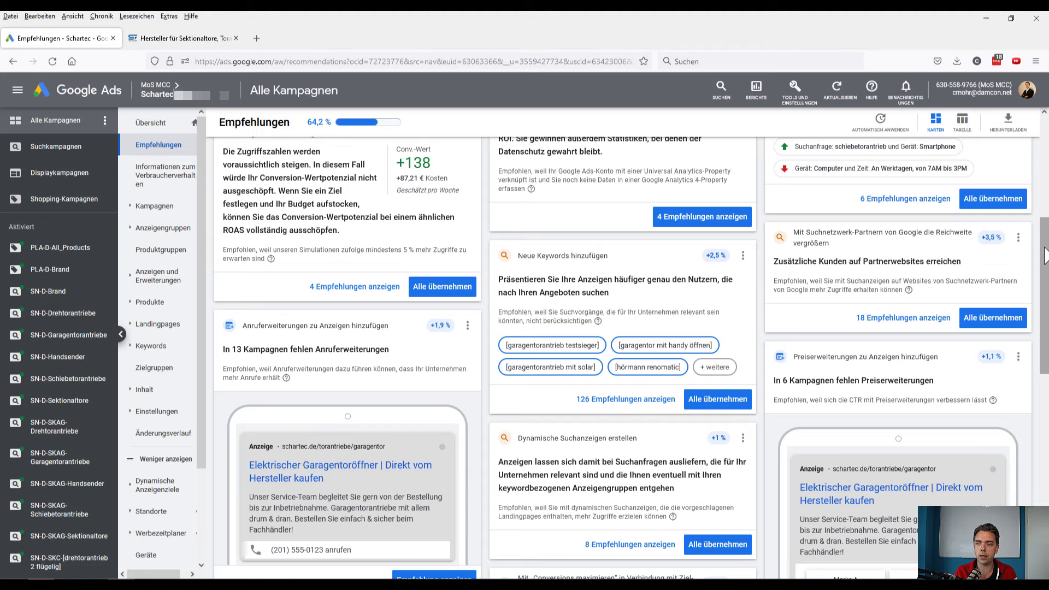
{"action": "left_click_drag", "start_coordinate": [1044, 255], "coordinate": [1046, 272]}
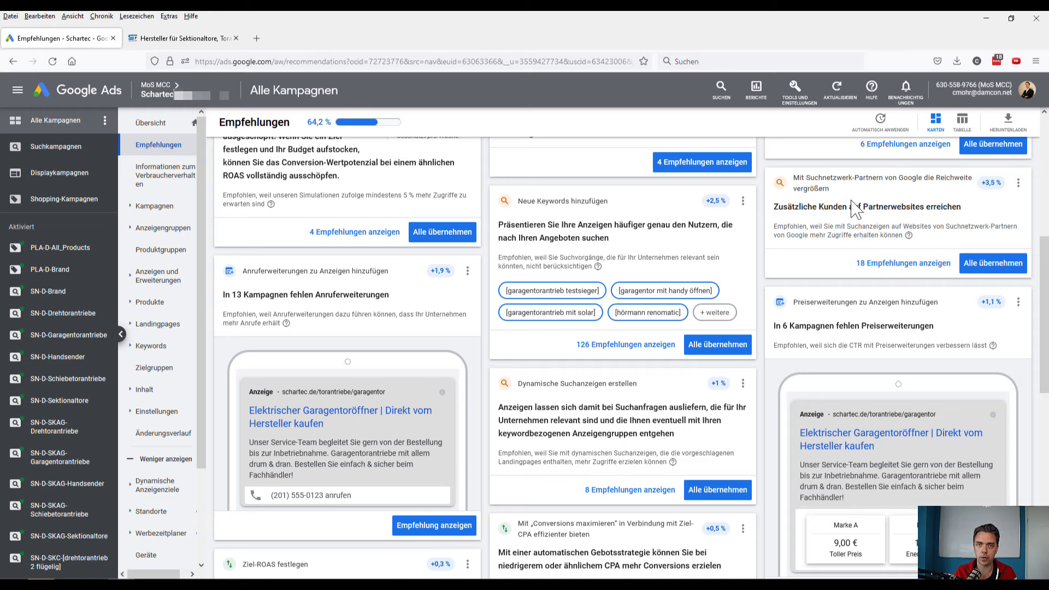
{"action": "scroll", "coordinate": [1046, 327], "scroll_direction": "down", "scroll_amount": 1}
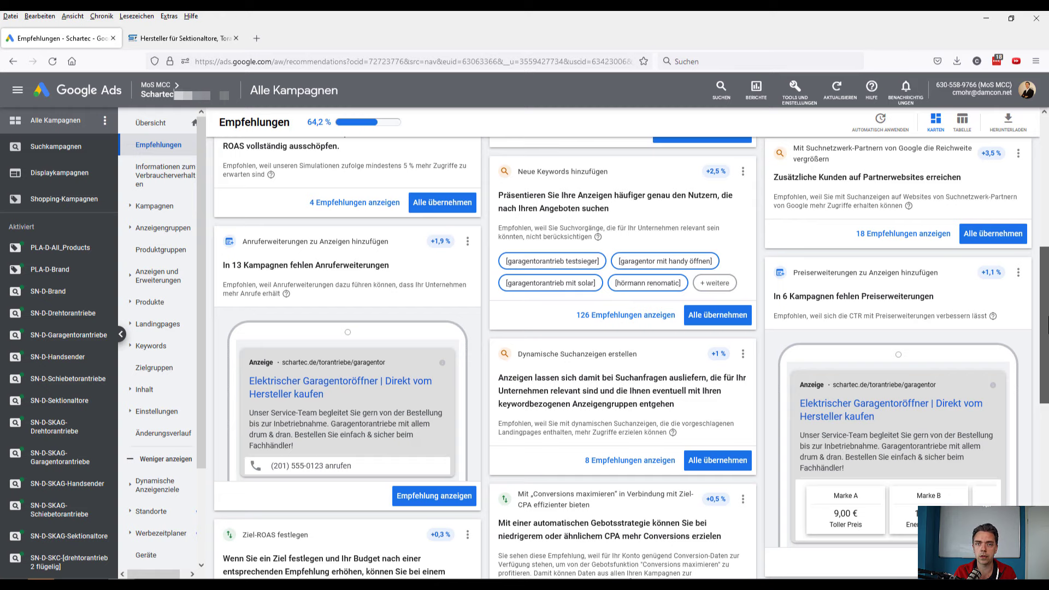
Step: Examine the remaining Empfehlungen, including dynamic search ads, Ziel-ROAS, Conversions maximieren, snippet extensions and conflicting negative keywords, and return to the Optimierungsfaktor overview
{"action": "scroll", "coordinate": [1046, 327], "scroll_direction": "down", "scroll_amount": 1}
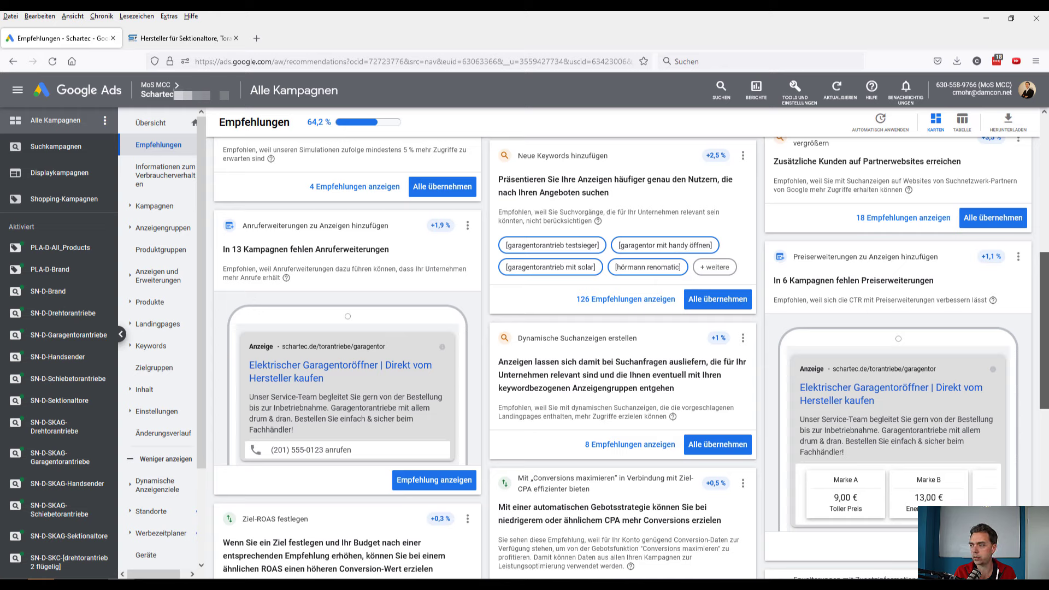
{"action": "scroll", "coordinate": [631, 358], "scroll_direction": "down", "scroll_amount": 3}
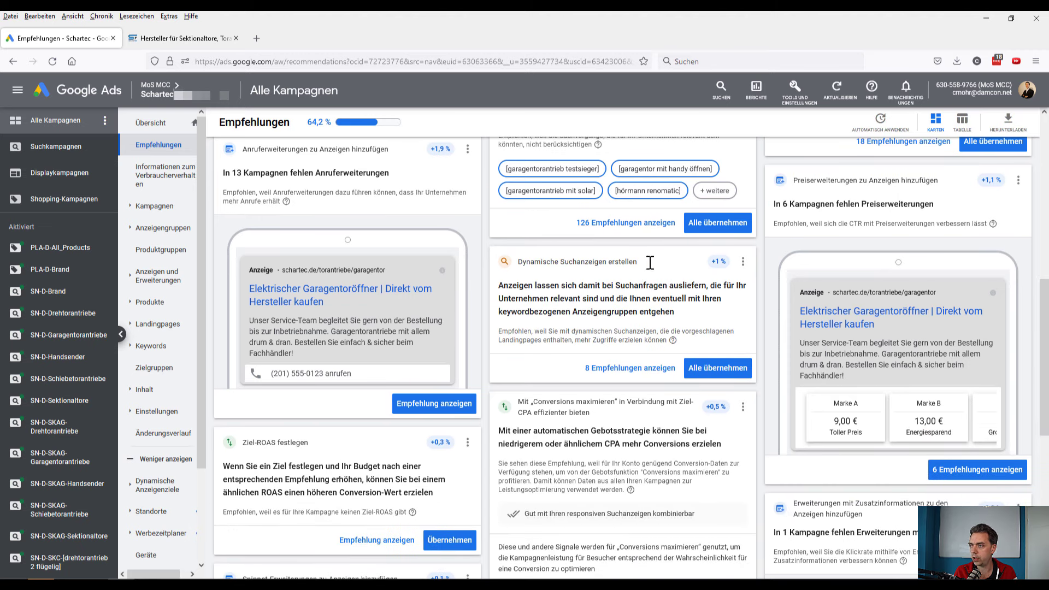
{"action": "left_click_drag", "start_coordinate": [1045, 279], "coordinate": [1045, 314]}
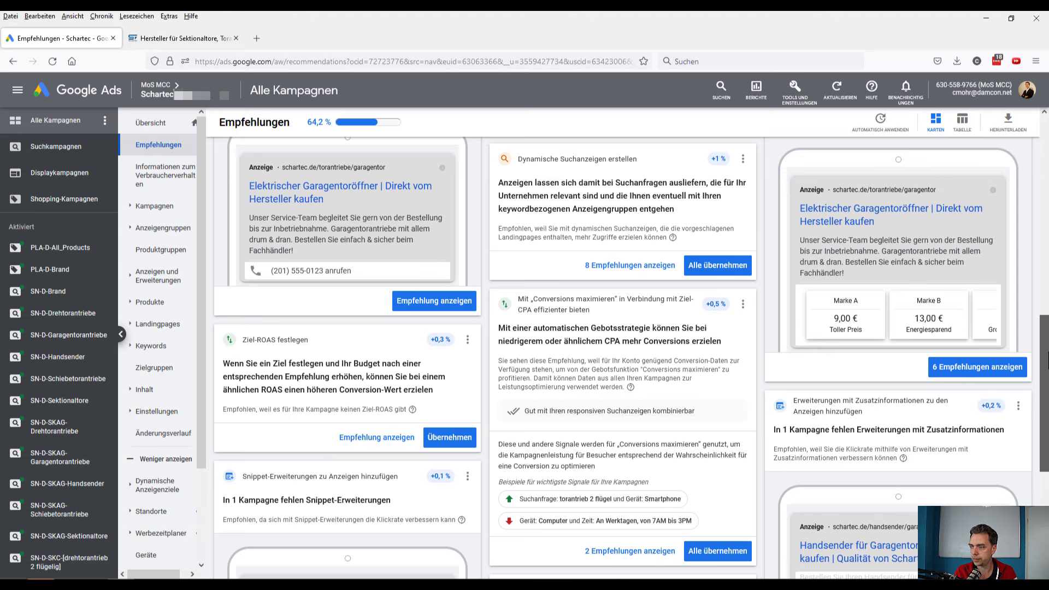
{"action": "left_click_drag", "start_coordinate": [1045, 350], "coordinate": [1045, 354]}
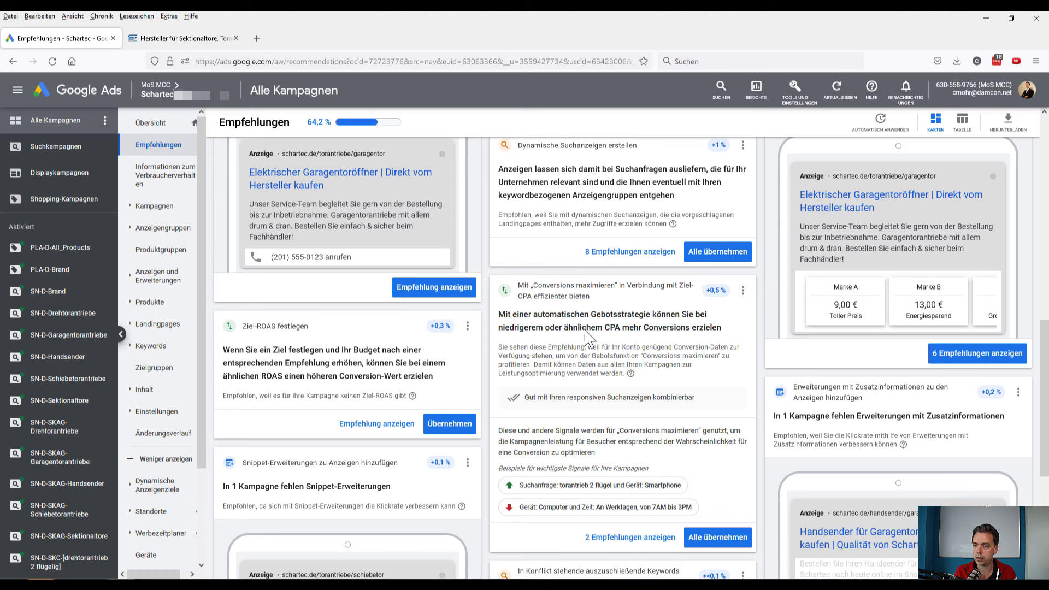
{"action": "left_click_drag", "start_coordinate": [1045, 349], "coordinate": [1047, 439]}
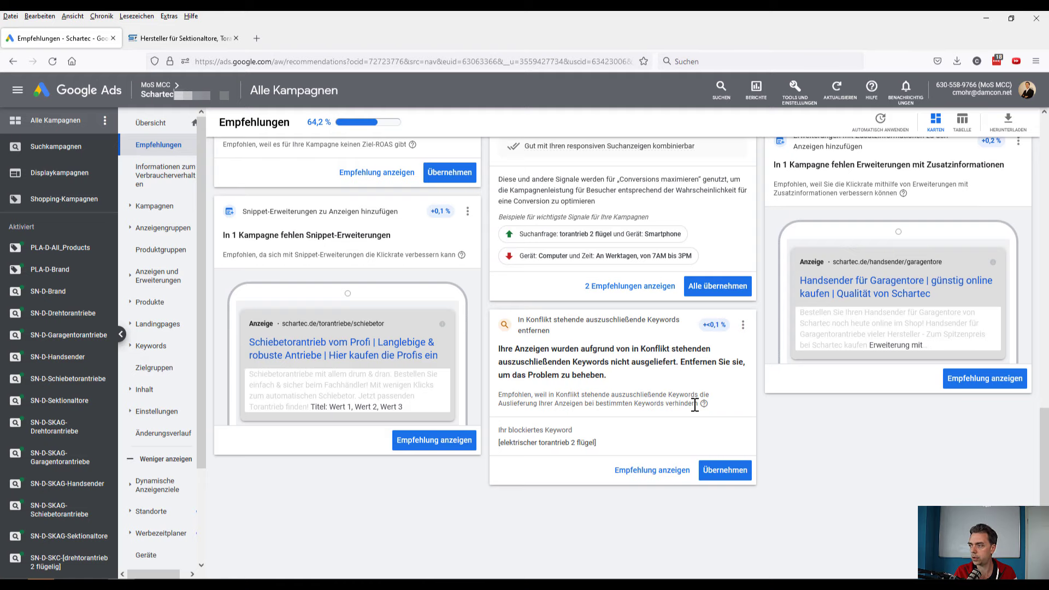
{"action": "scroll", "coordinate": [631, 358], "scroll_direction": "up", "scroll_amount": 5}
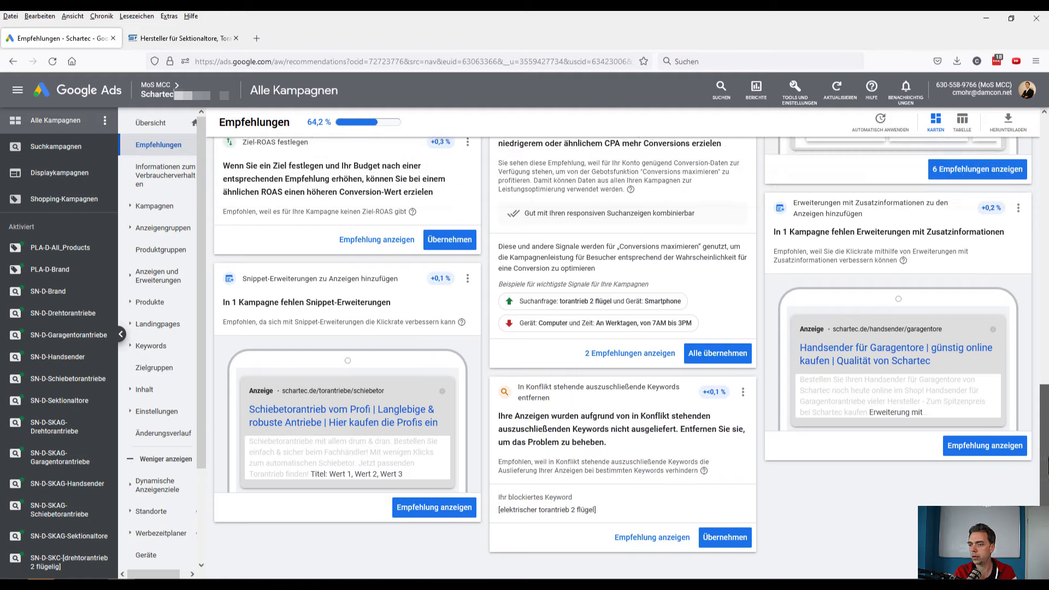
{"action": "scroll", "coordinate": [842, 145], "scroll_direction": "up", "scroll_amount": 10}
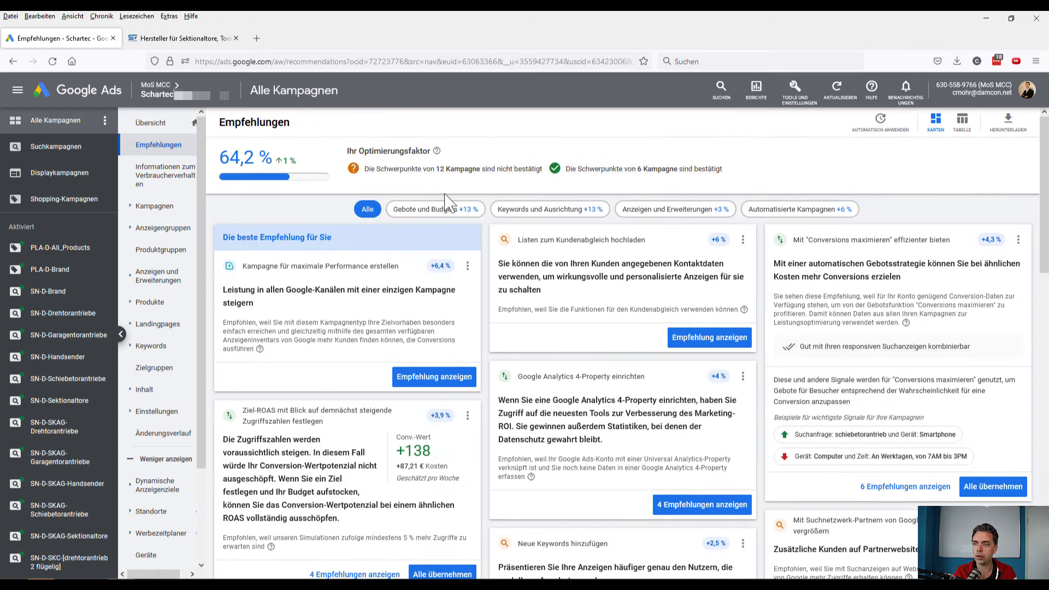
{"action": "left_click_drag", "start_coordinate": [1046, 226], "coordinate": [1046, 355]}
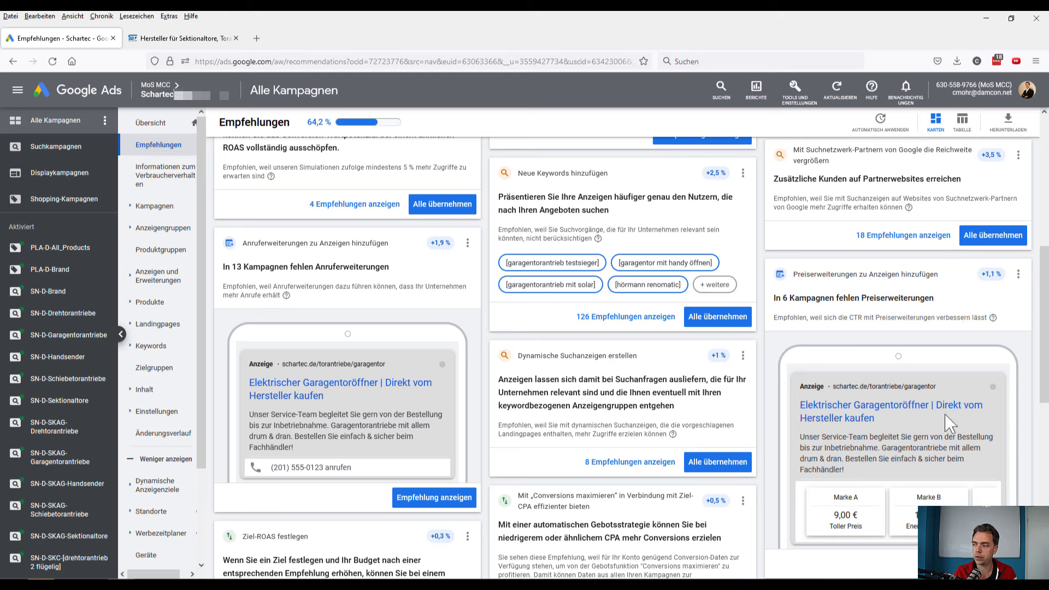
{"action": "left_click_drag", "start_coordinate": [1044, 365], "coordinate": [1045, 235]}
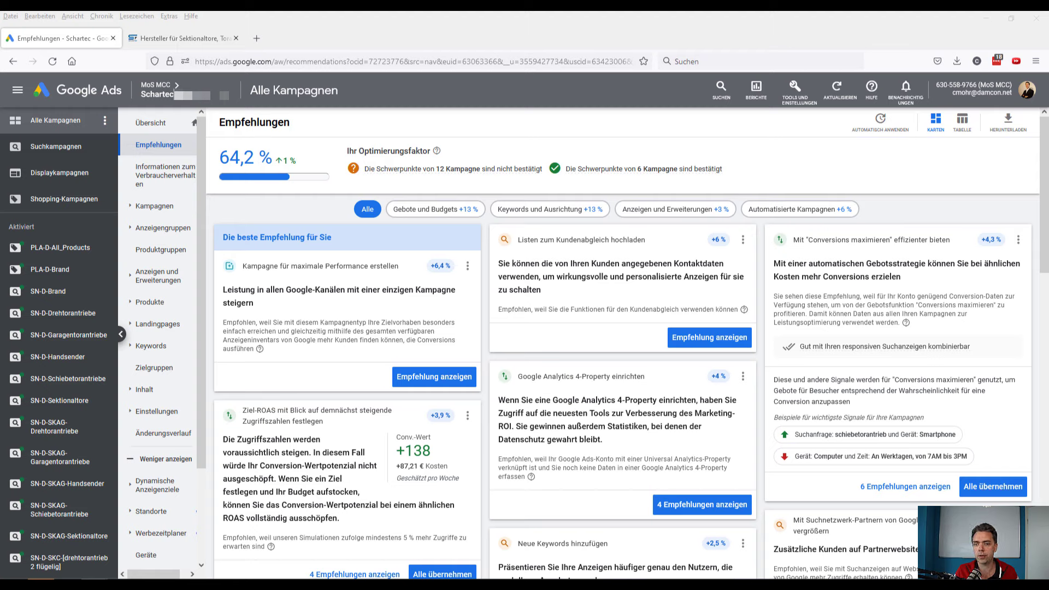
Step: Open the Suchbegriffe report of all campaigns and examine which search terms are added, excluded or without either status
{"action": "left_click", "coordinate": [150, 347]}
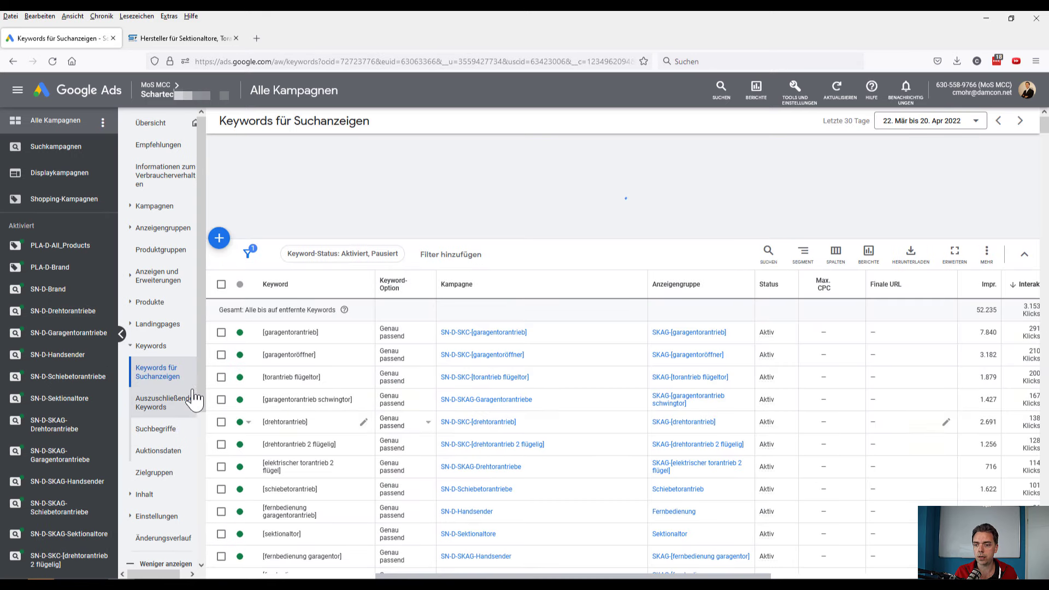
{"action": "left_click", "coordinate": [156, 429]}
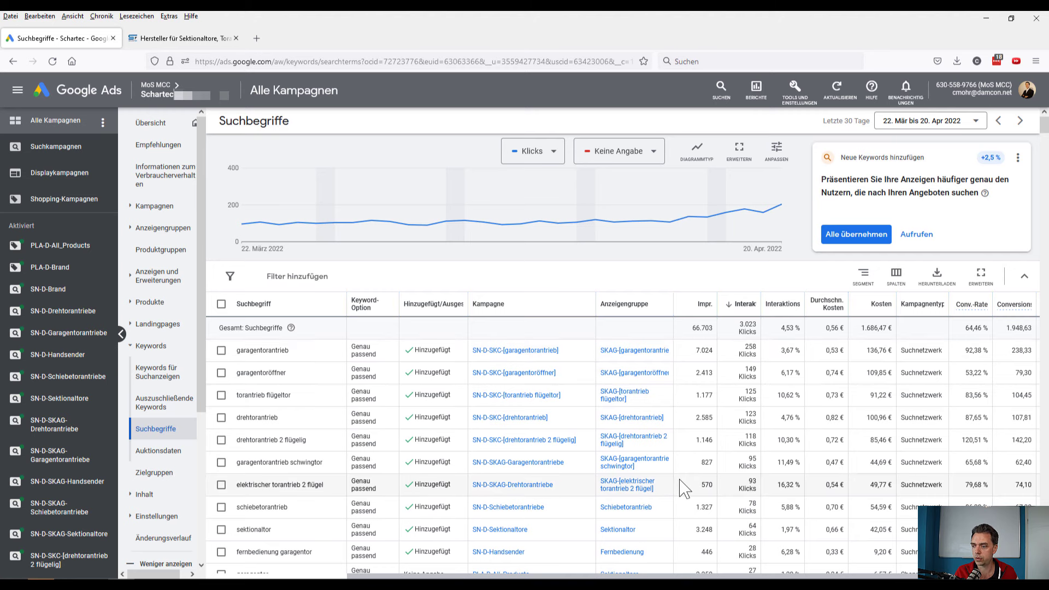
{"action": "scroll", "coordinate": [437, 338], "scroll_direction": "down", "scroll_amount": 15}
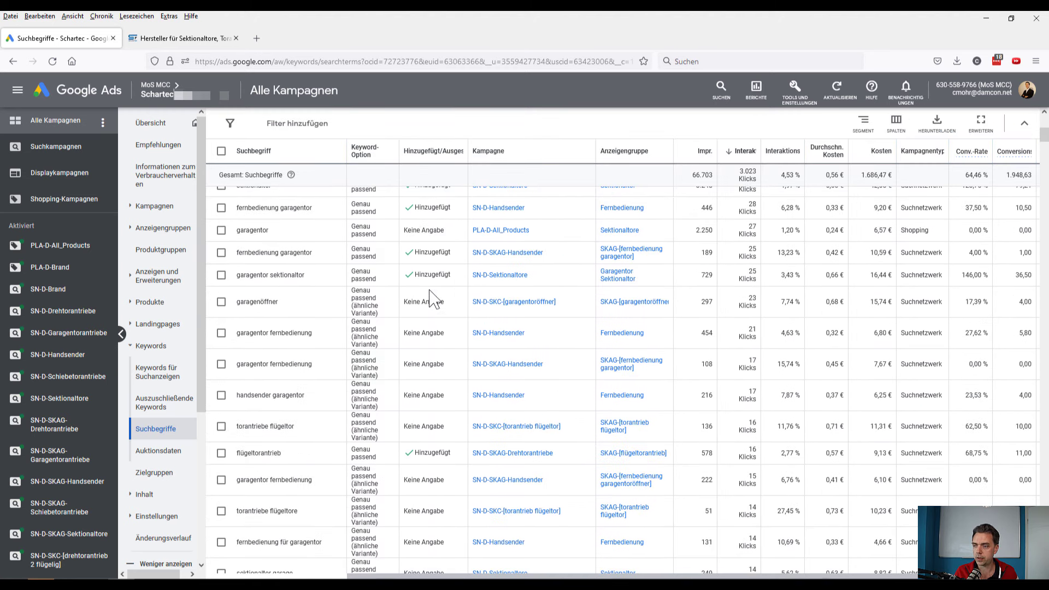
{"action": "scroll", "coordinate": [420, 317], "scroll_direction": "down", "scroll_amount": 5}
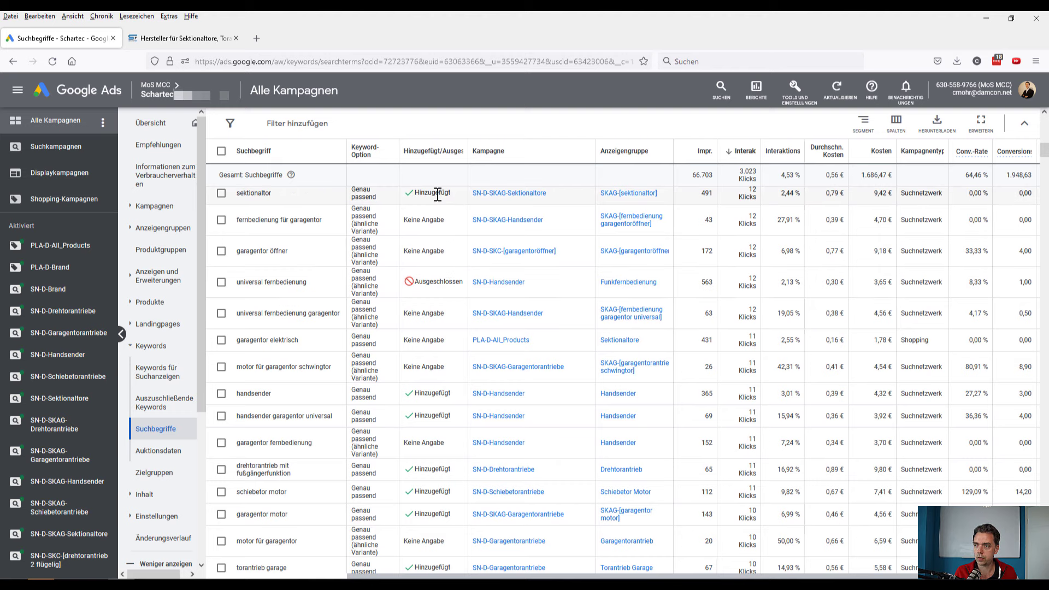
{"action": "scroll", "coordinate": [481, 421], "scroll_direction": "down", "scroll_amount": 12}
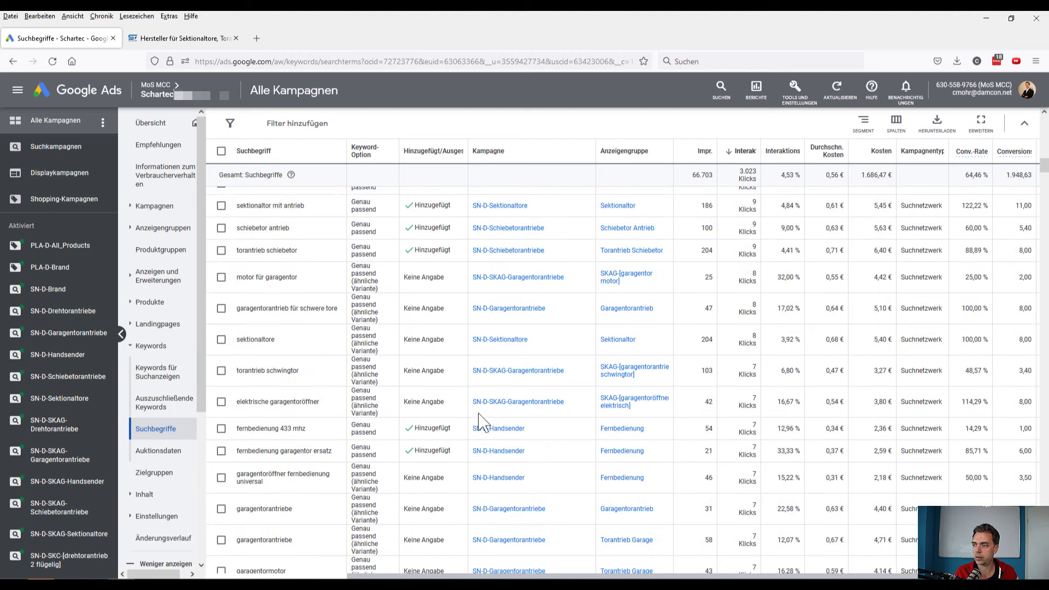
{"action": "scroll", "coordinate": [480, 421], "scroll_direction": "up", "scroll_amount": 10}
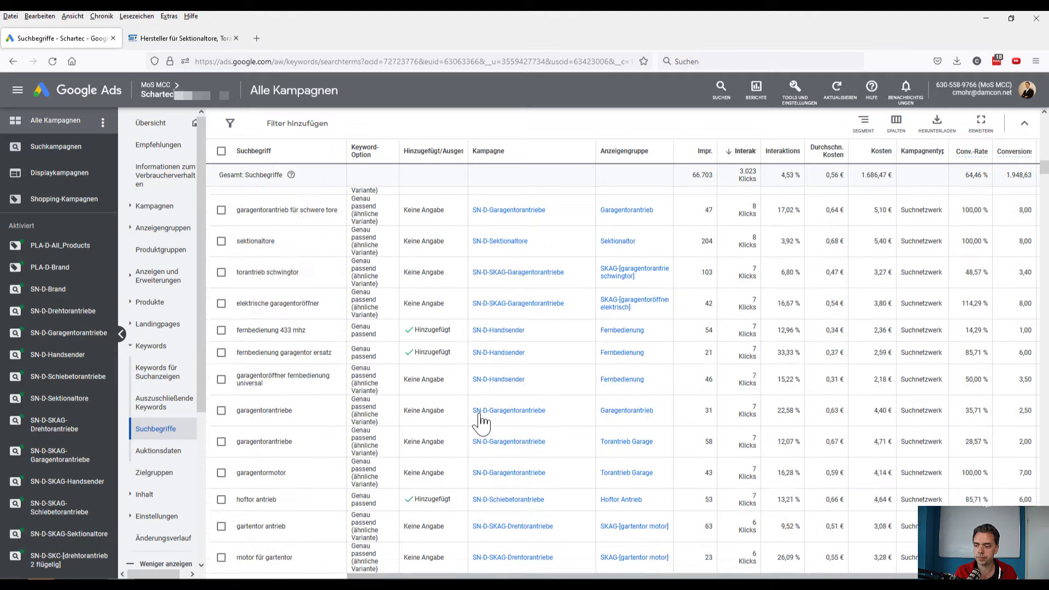
{"action": "scroll", "coordinate": [481, 421], "scroll_direction": "up", "scroll_amount": 10}
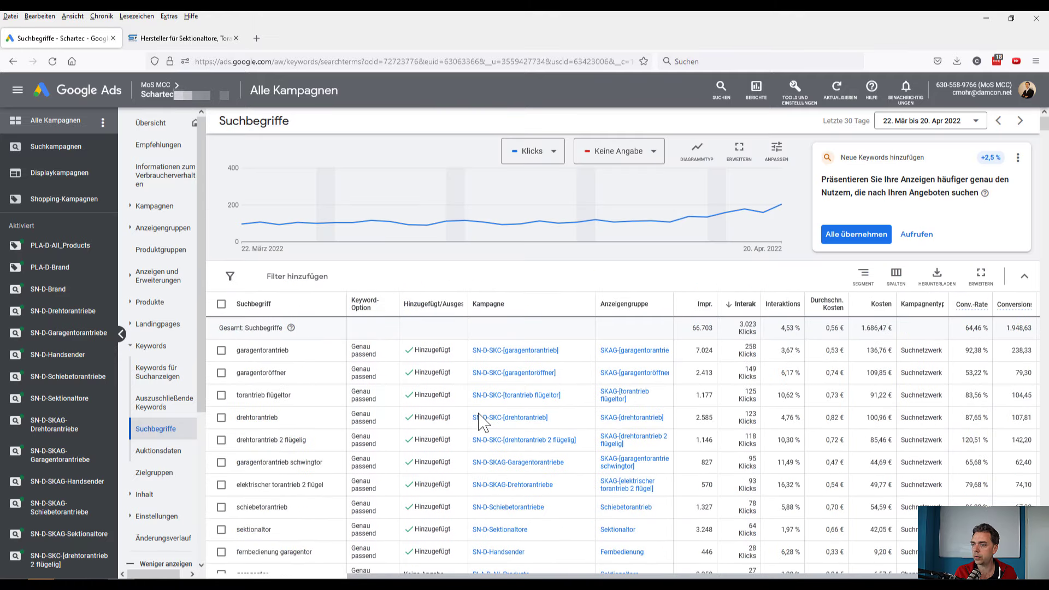